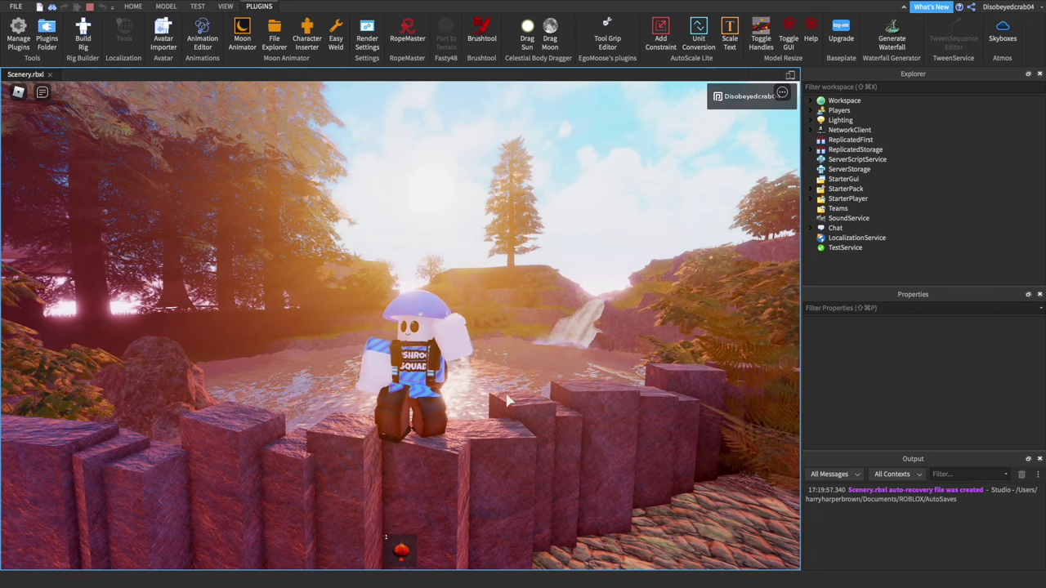
Walk the character from the stone wall onto the cobblestone path and equip the red lantern.
{"action": "key", "text": "Right"}
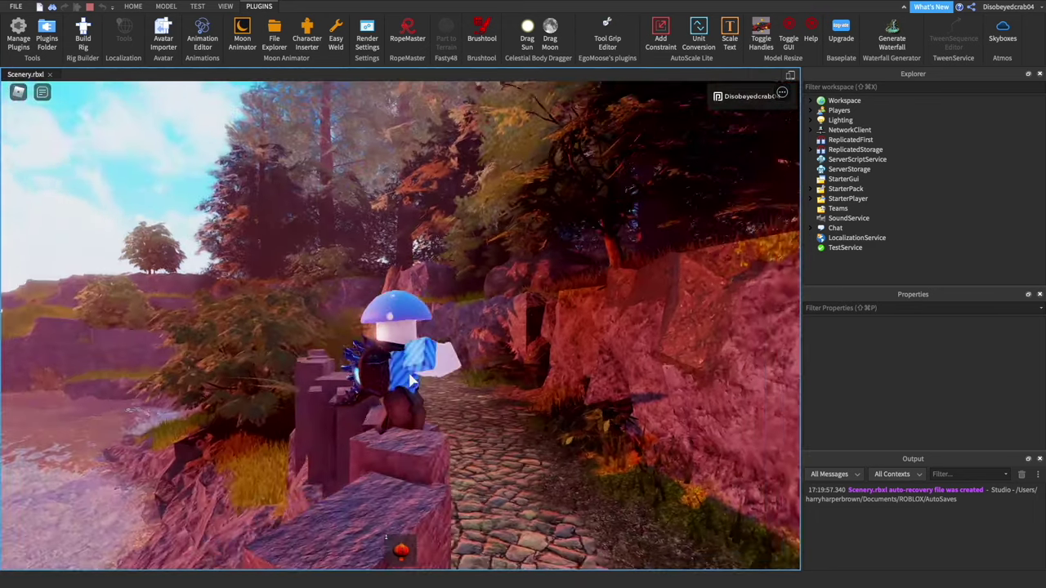
{"action": "key", "text": "w"}
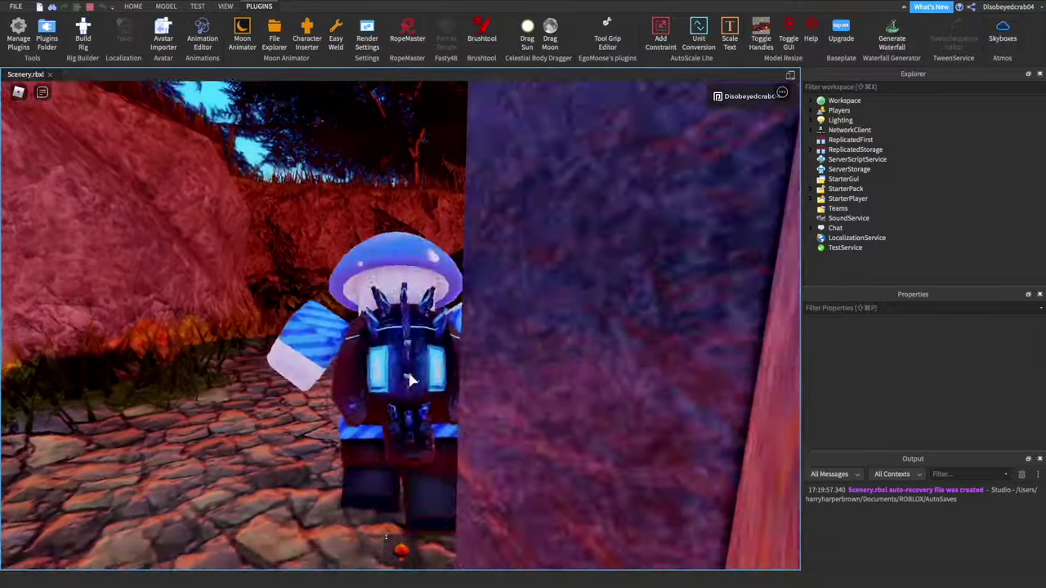
{"action": "key", "text": "Left"}
{"action": "right_click_drag", "start_coordinate": [410, 380], "coordinate": [411, 379]}
{"action": "key", "text": "1"}
{"action": "key", "text": "d"}
{"action": "key", "text": "s"}
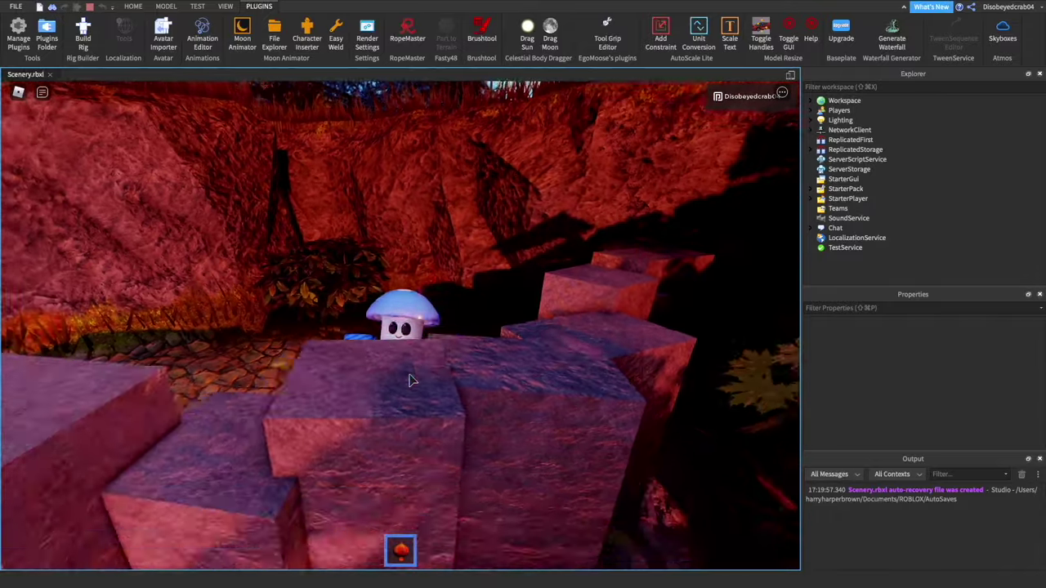
{"action": "key", "text": "w"}
{"action": "key", "text": "d"}
{"action": "key", "text": "s"}
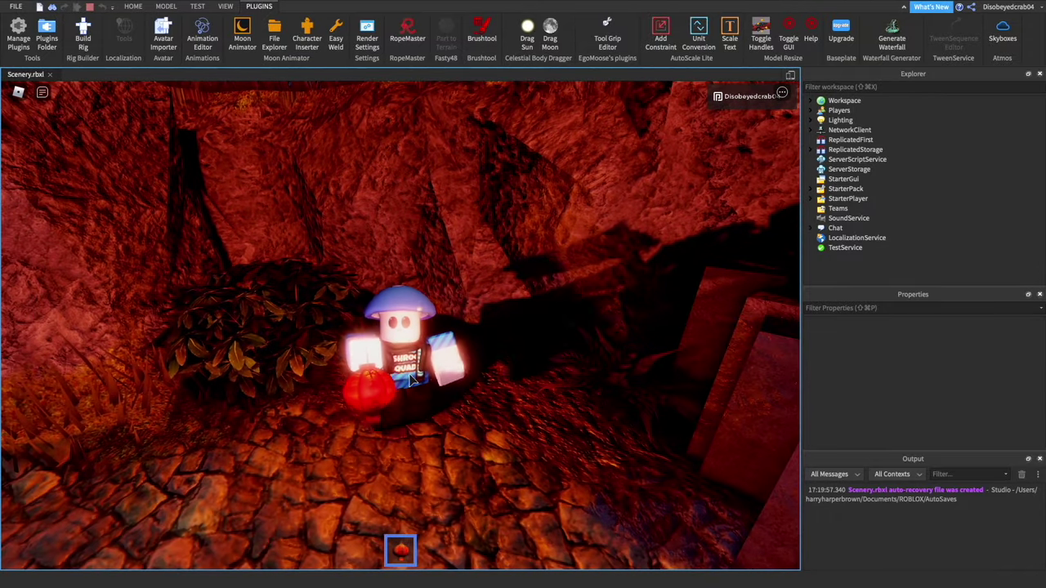
Walk the character along the cobblestone path between the stone wall and the cliffs to inspect the scenery.
{"action": "key", "text": "w"}
{"action": "right_click_drag", "start_coordinate": [410, 380], "coordinate": [410, 379]}
{"action": "key", "text": "d"}
{"action": "key", "text": "w"}
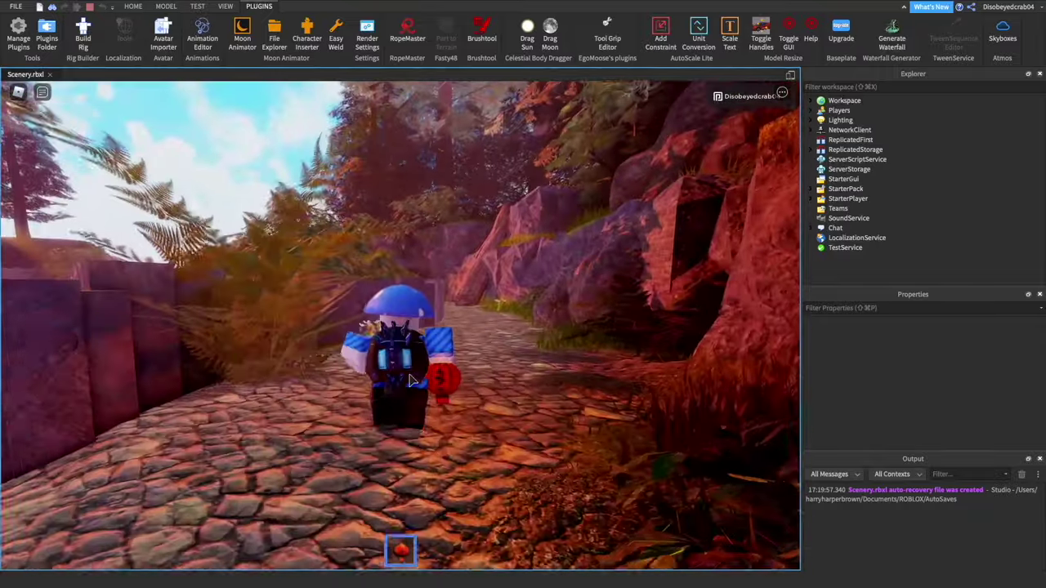
{"action": "key", "text": "w"}
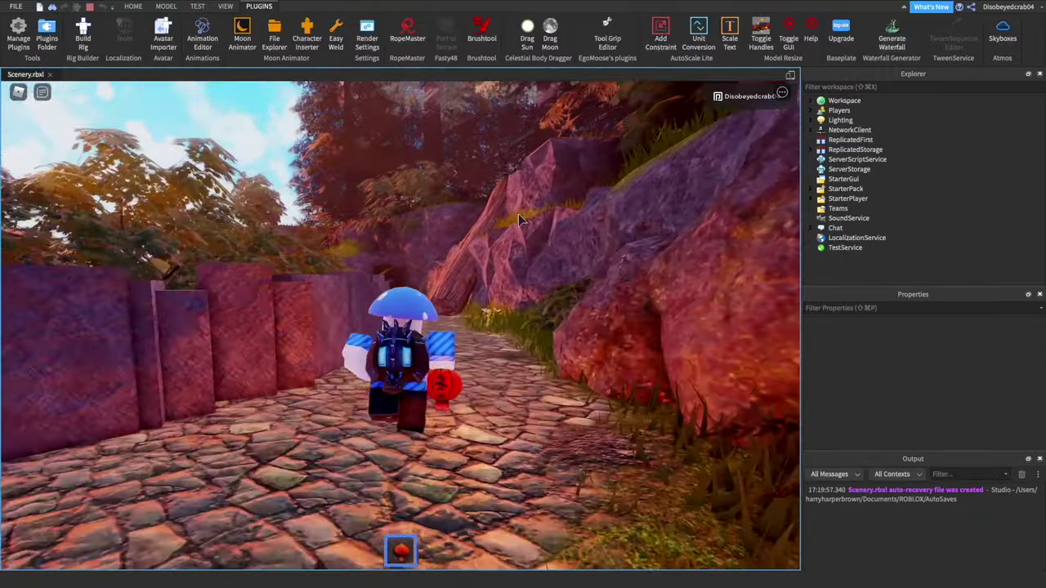
{"action": "key", "text": "w"}
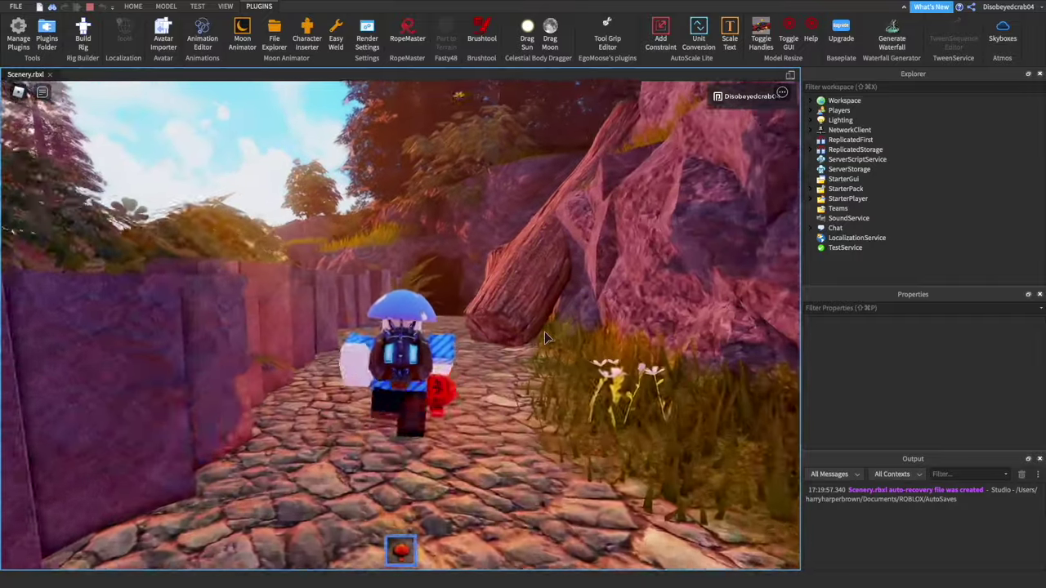
Switch to first-person view and walk through the dark cave to examine the lake and waterfall area.
{"action": "scroll", "coordinate": [379, 351], "scroll_direction": "up", "scroll_amount": 10}
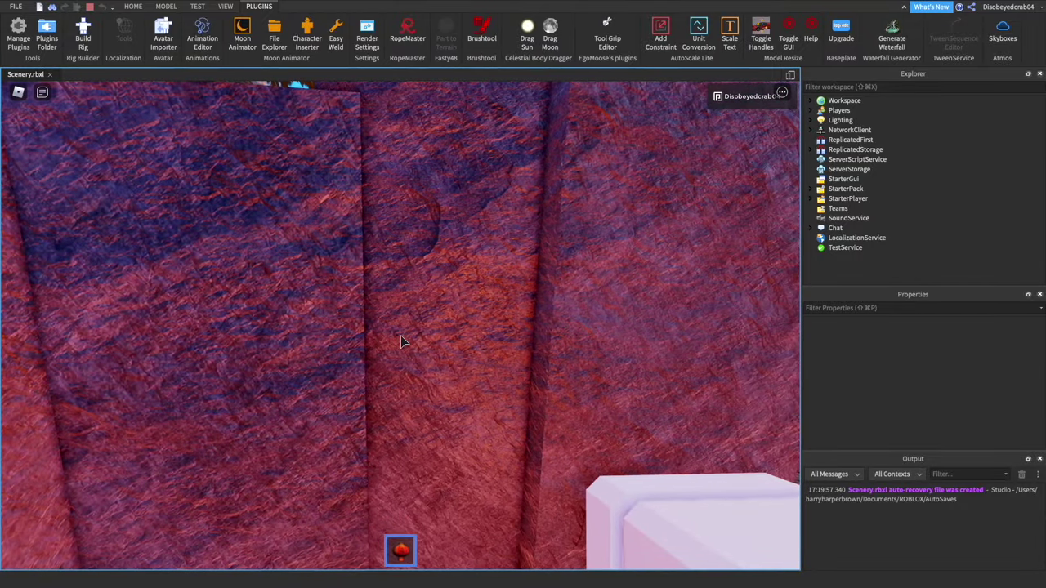
{"action": "key", "text": "w"}
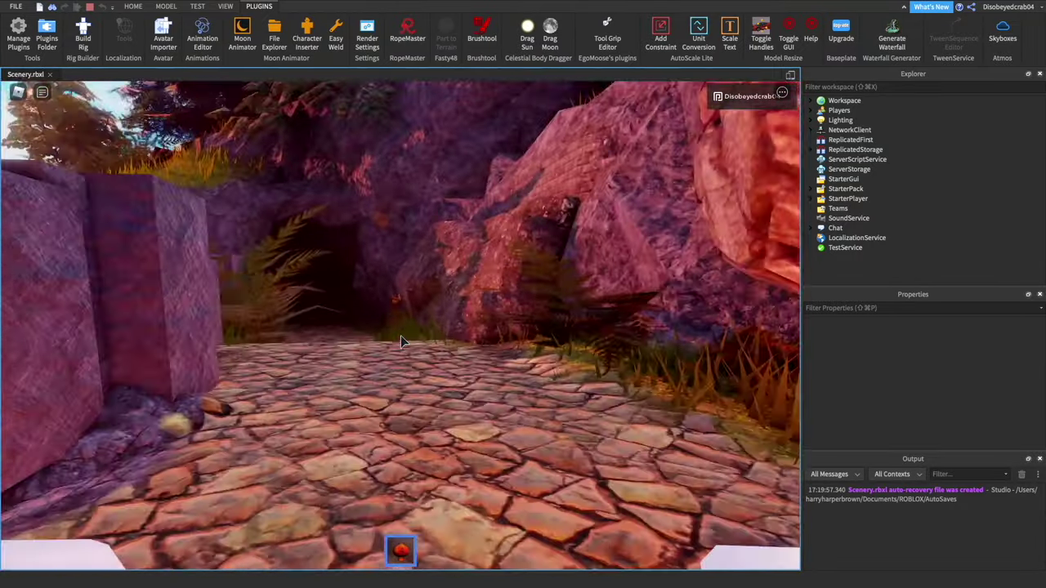
{"action": "key", "text": "w"}
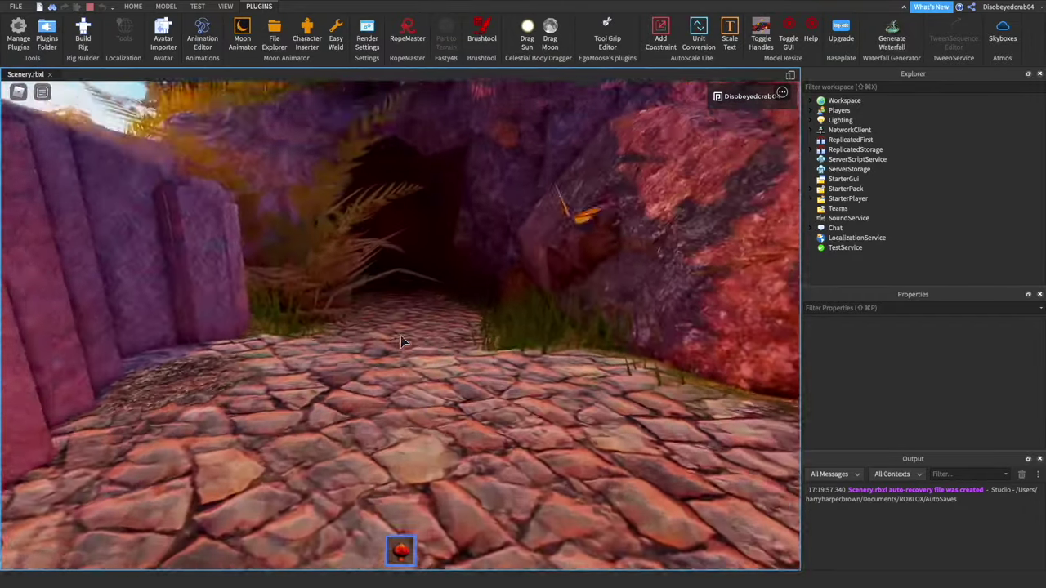
{"action": "key", "text": "w"}
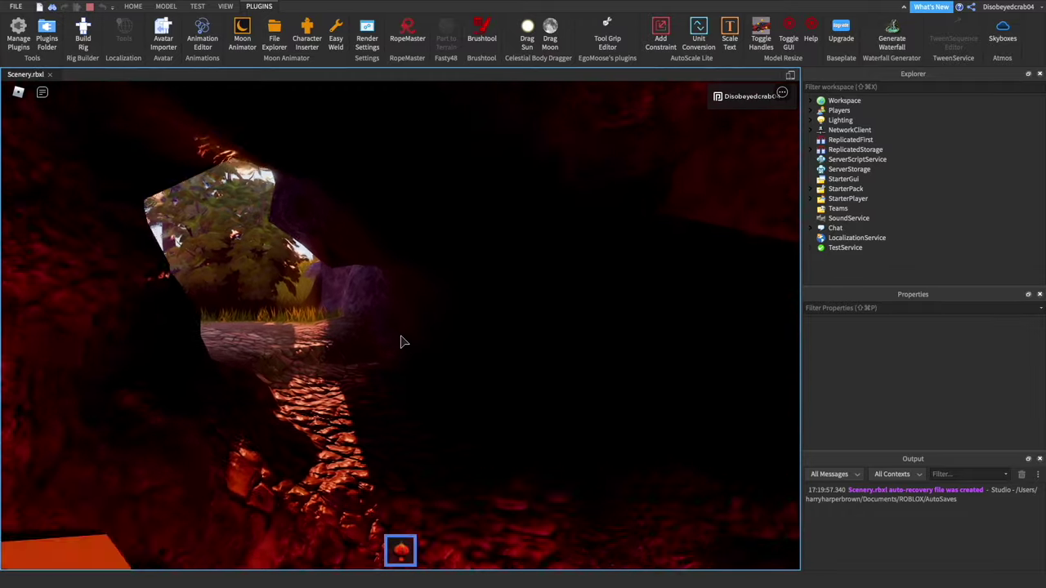
{"action": "key", "text": "w"}
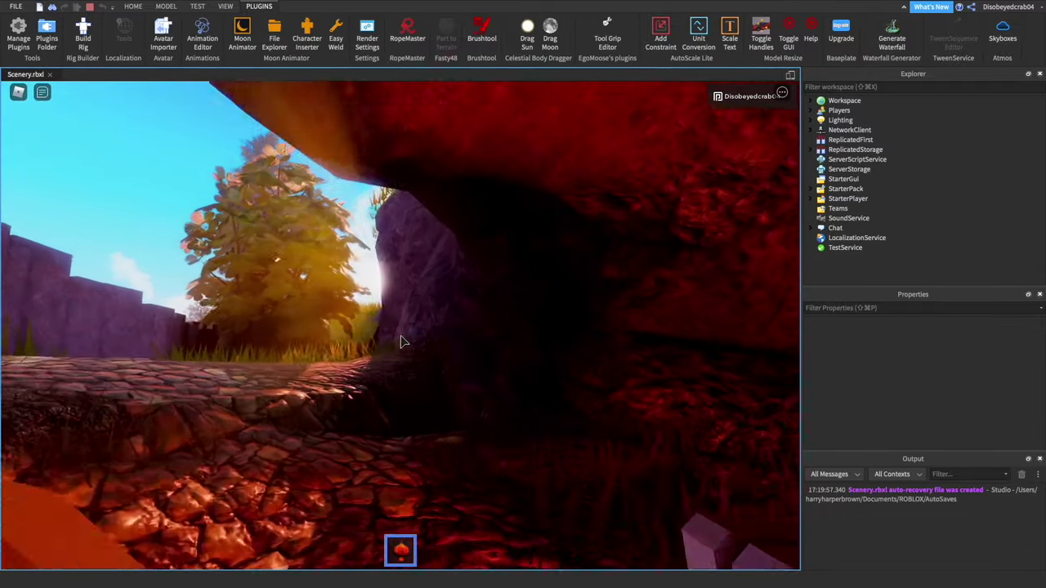
{"action": "key", "text": "w"}
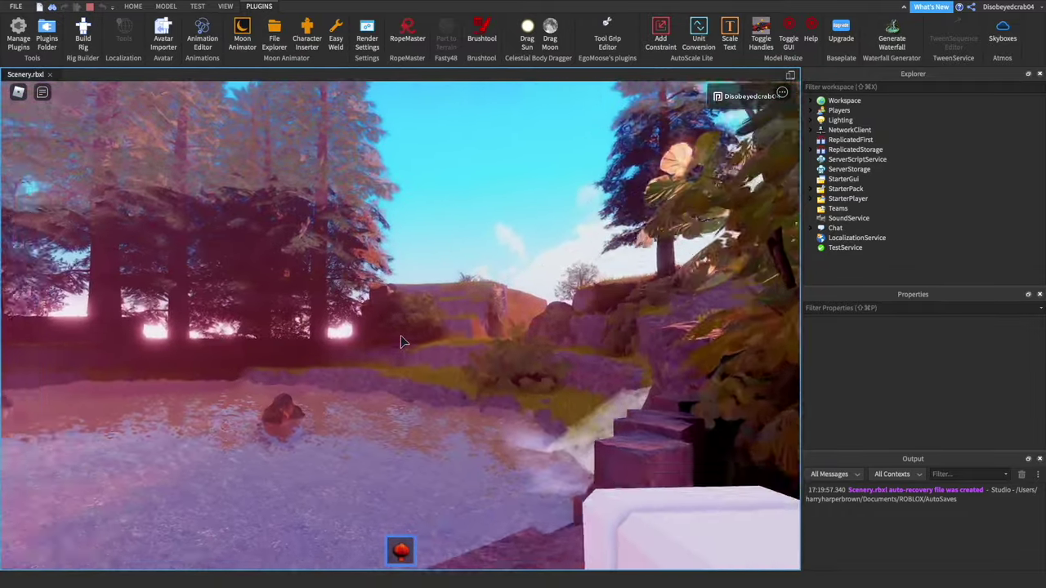
{"action": "key", "text": "w"}
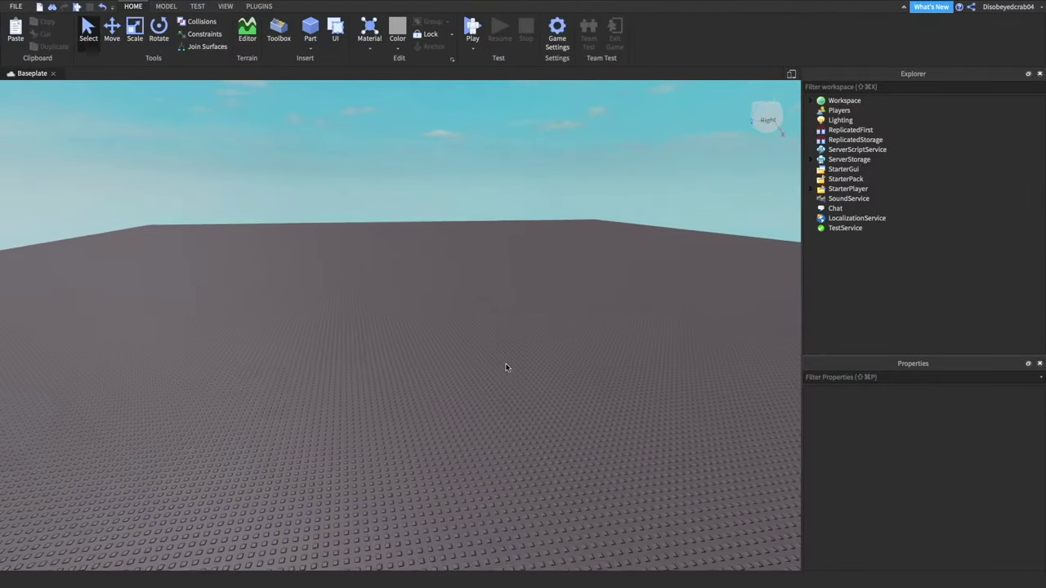
{"action": "key", "text": "w"}
{"action": "right_click_drag", "start_coordinate": [536, 457], "coordinate": [551, 431]}
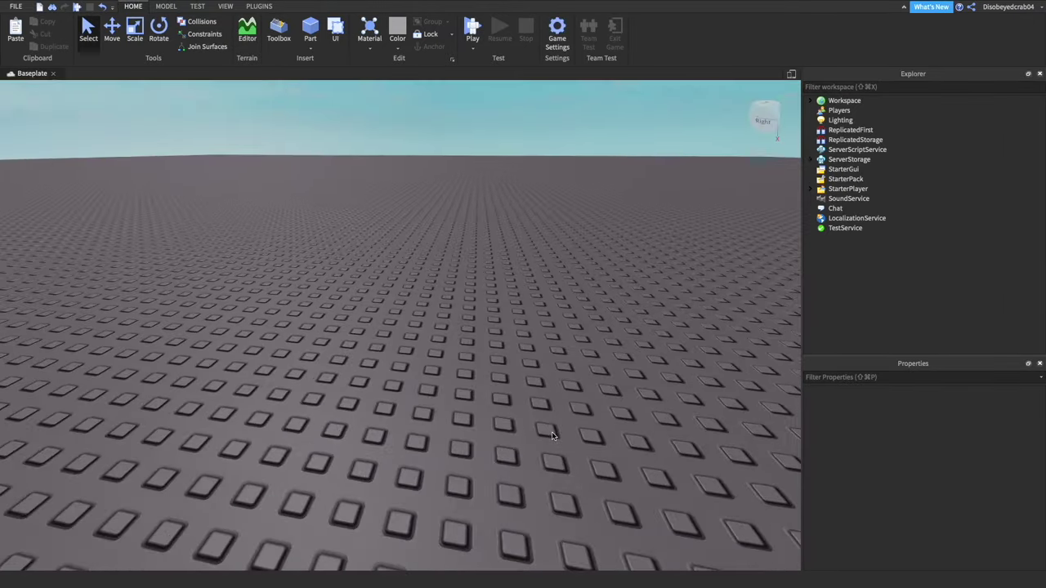
{"action": "scroll", "coordinate": [551, 431], "scroll_direction": "up", "scroll_amount": 5}
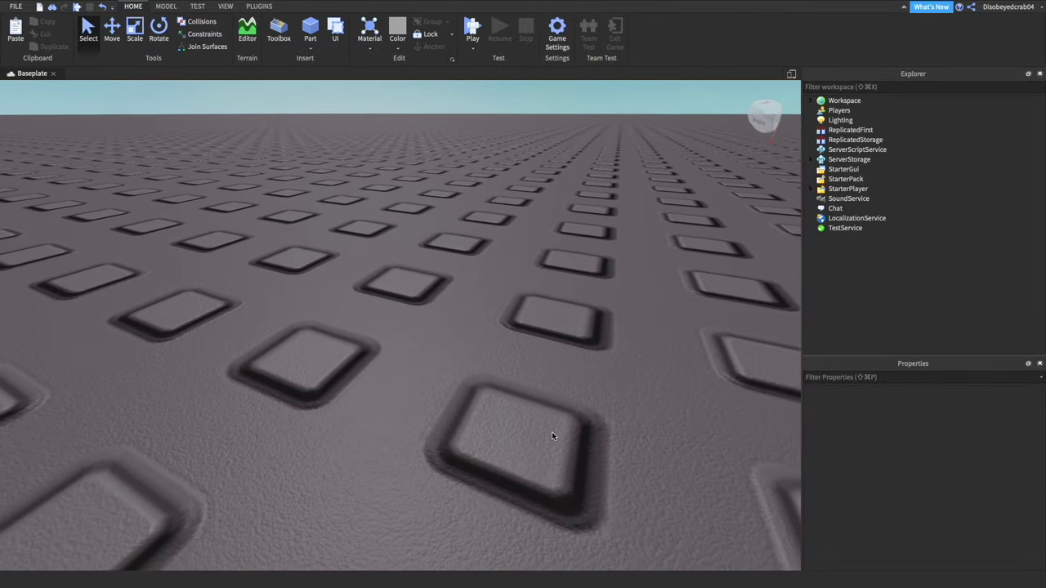
{"action": "right_click_drag", "start_coordinate": [551, 431], "coordinate": [552, 433]}
{"action": "key", "text": "w"}
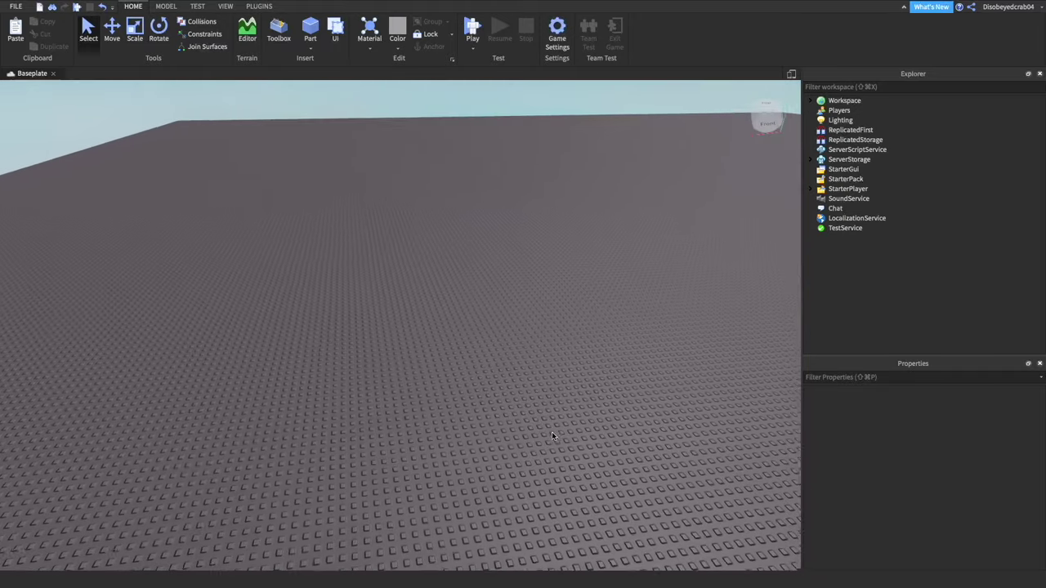
{"action": "scroll", "coordinate": [552, 431], "scroll_direction": "up", "scroll_amount": 3}
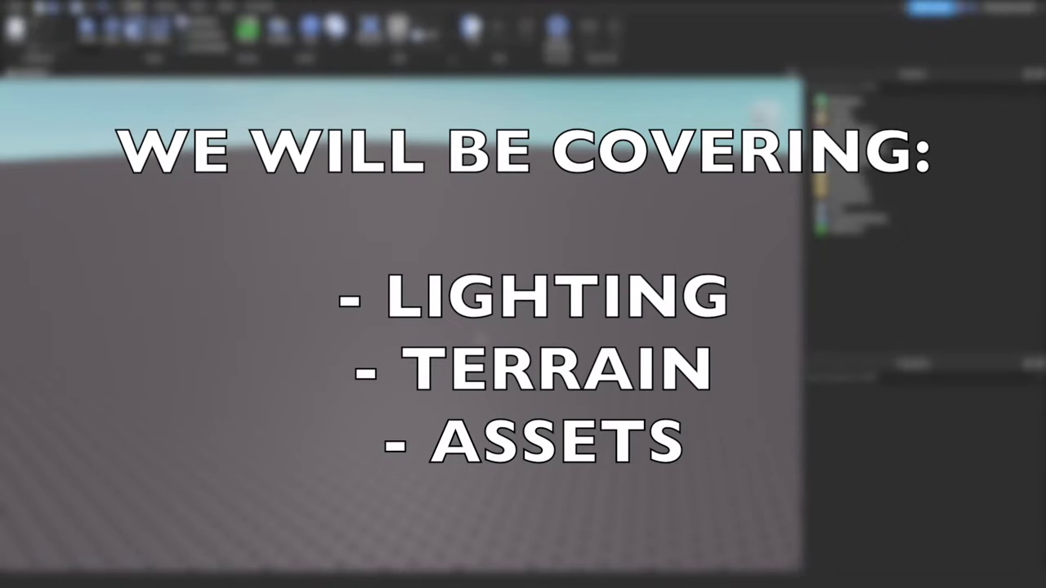
{"action": "right_click_drag", "start_coordinate": [481, 338], "coordinate": [481, 337]}
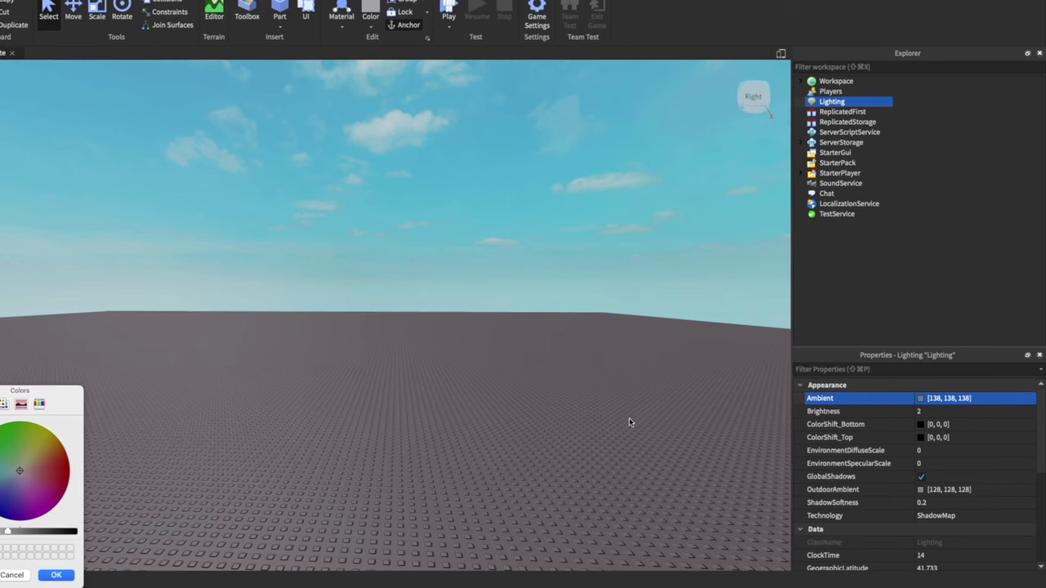
Set the Ambient colour of Lighting to black (0, 0, 0) in the colour picker.
{"action": "left_click_drag", "start_coordinate": [33, 393], "coordinate": [523, 227]}
{"action": "left_click_drag", "start_coordinate": [491, 367], "coordinate": [562, 371]}
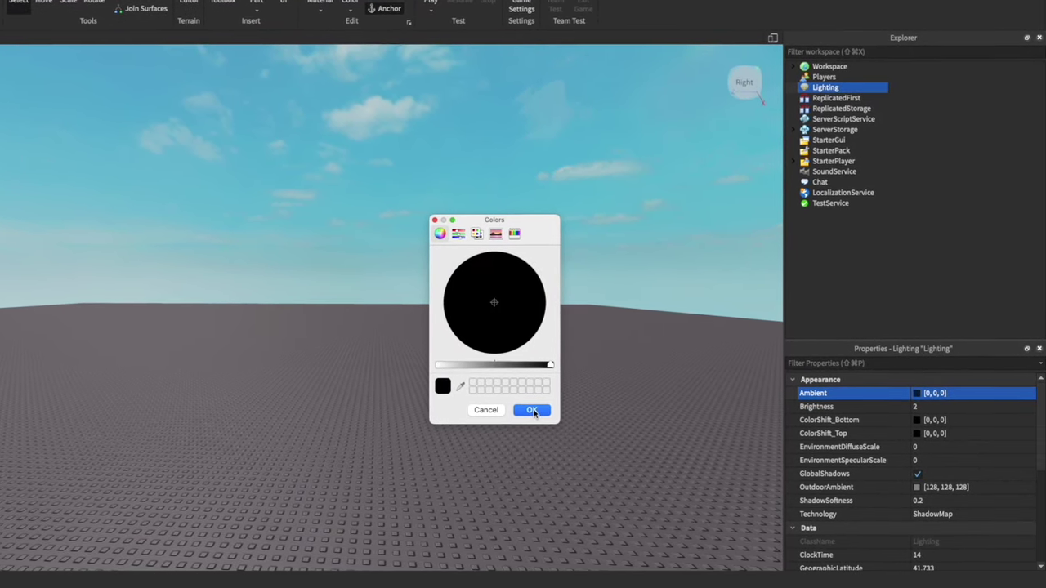
{"action": "left_click", "coordinate": [533, 411]}
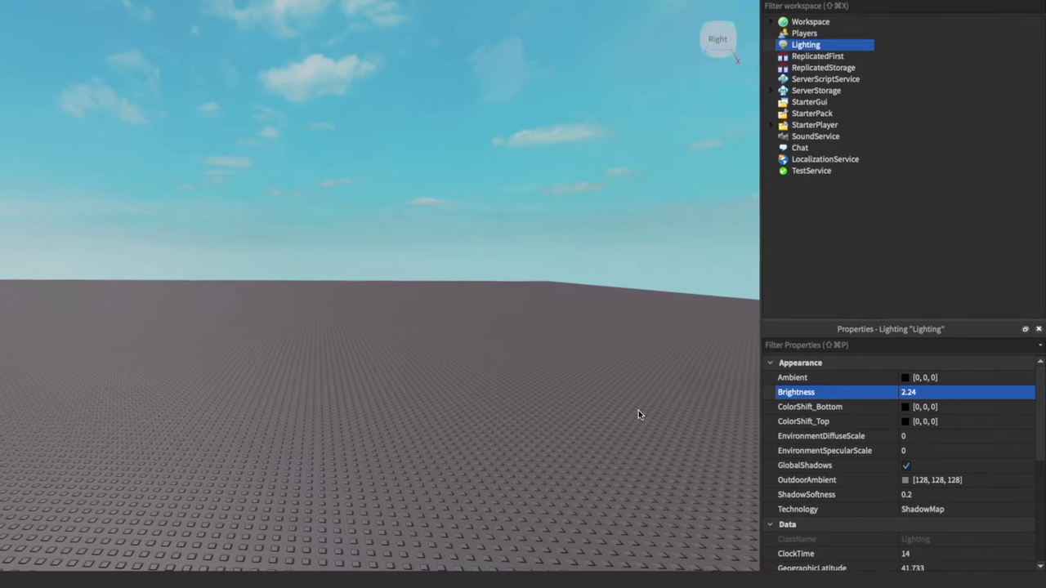
Set the ColorShift_Top colour of Lighting to 253, 89, 11.
{"action": "right_click_drag", "start_coordinate": [638, 410], "coordinate": [452, 396]}
{"action": "scroll", "coordinate": [449, 397], "scroll_direction": "up", "scroll_amount": 10}
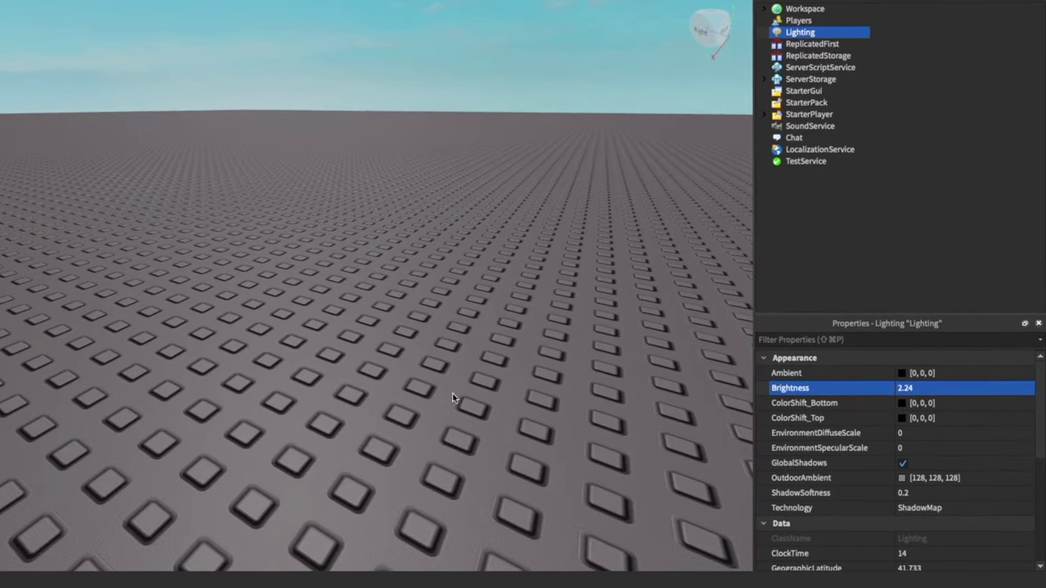
{"action": "scroll", "coordinate": [453, 398], "scroll_direction": "down", "scroll_amount": 5}
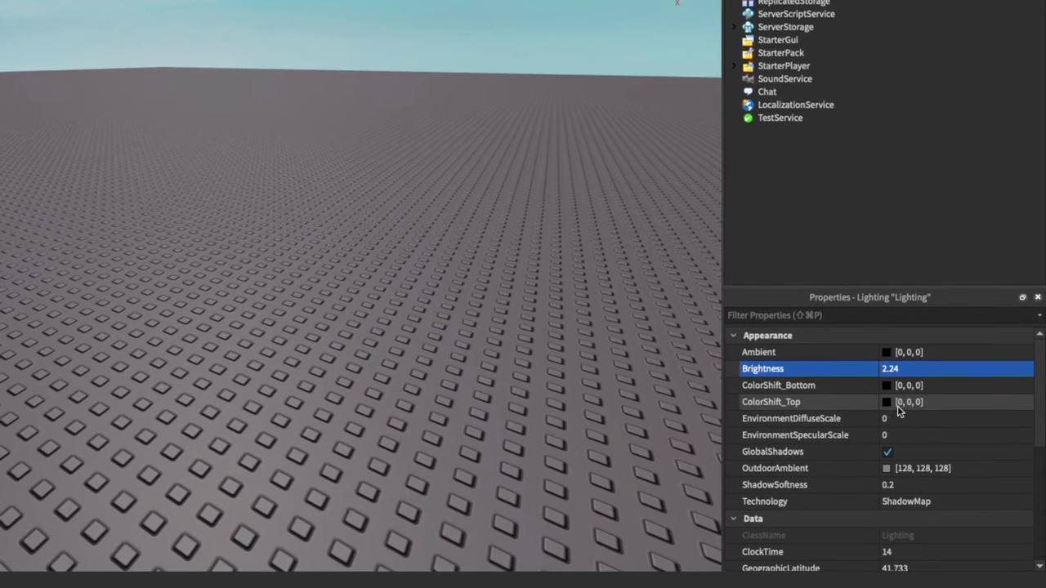
{"action": "left_click", "coordinate": [899, 404]}
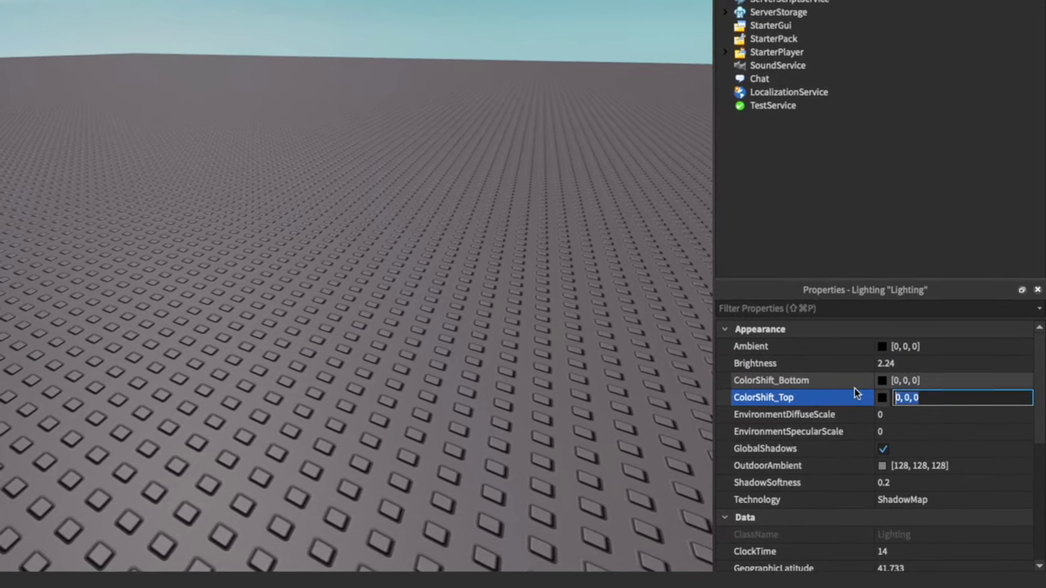
{"action": "type", "text": "25"}
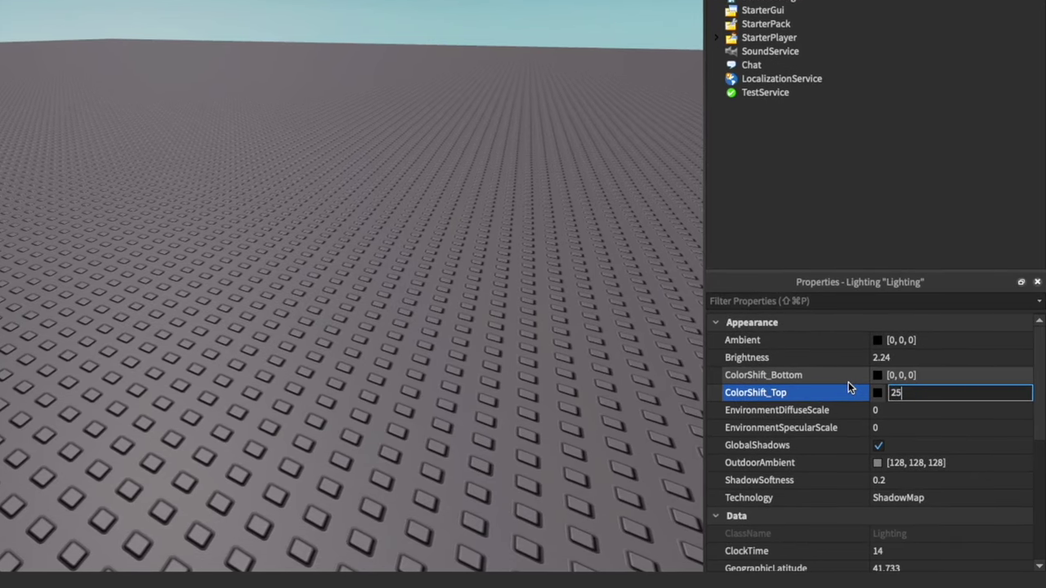
{"action": "type", "text": "3"}
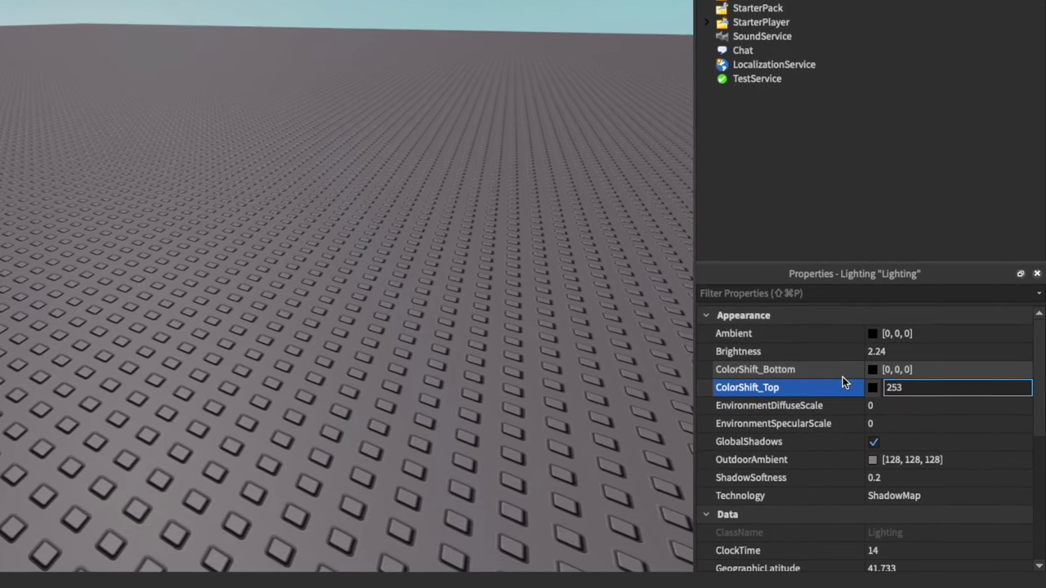
{"action": "type", "text": ", 89"}
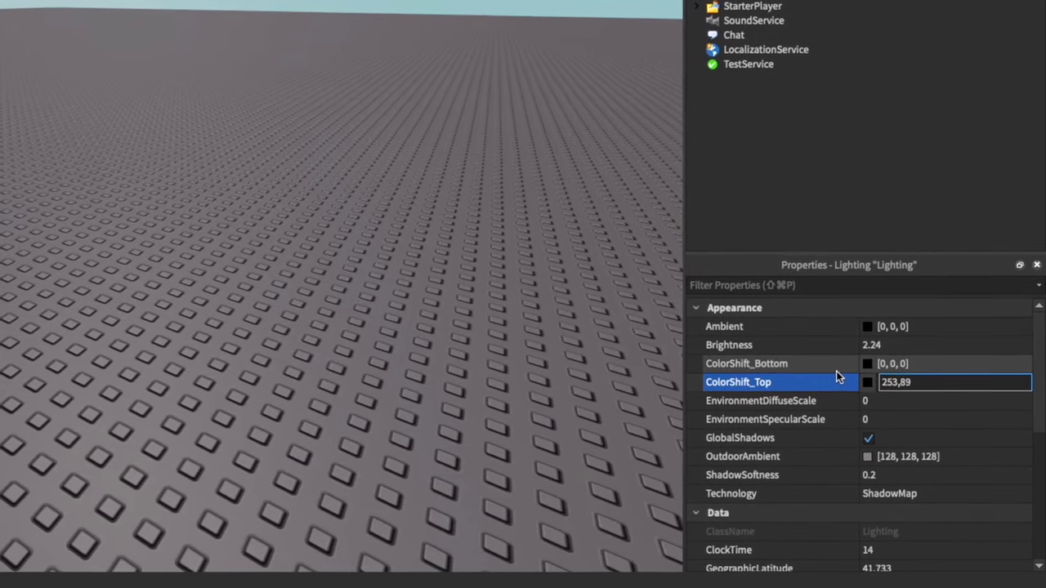
{"action": "type", "text": ", "}
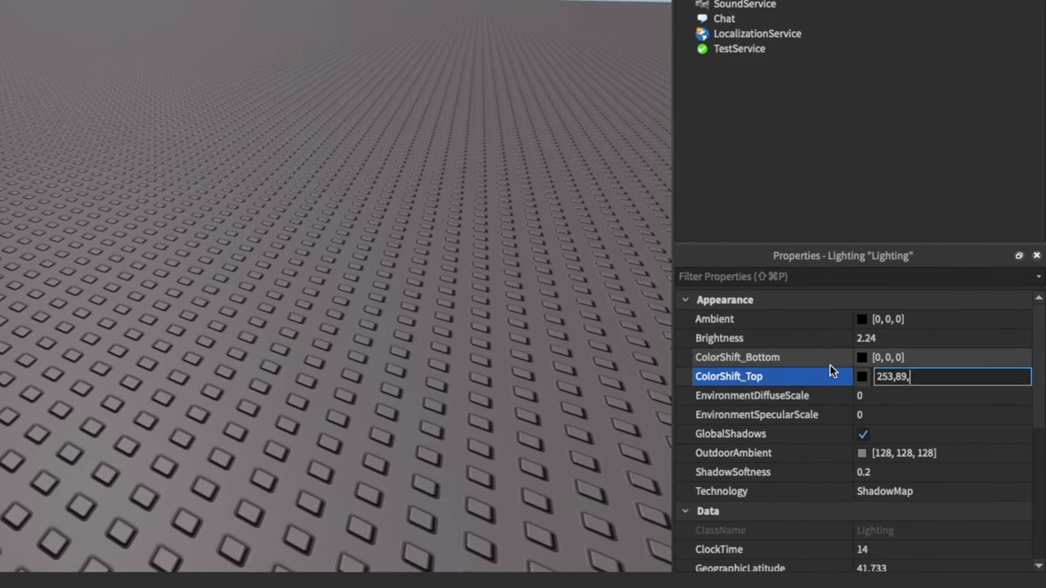
{"action": "type", "text": "11"}
{"action": "key", "text": "Return"}
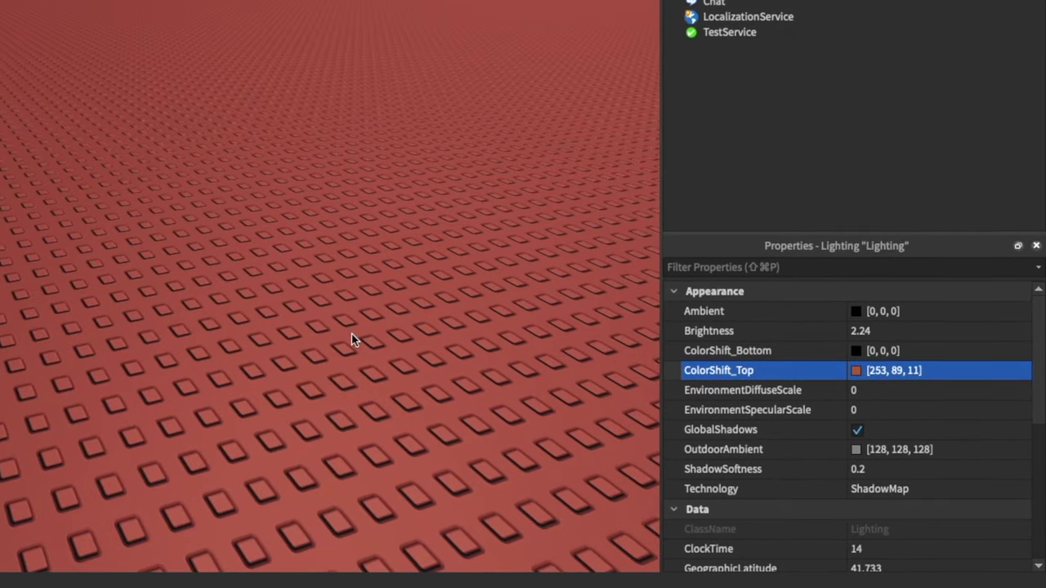
Set both EnvironmentDiffuseScale and EnvironmentSpecularScale of Lighting to 1.
{"action": "right_click_drag", "start_coordinate": [351, 334], "coordinate": [291, 309]}
{"action": "scroll", "coordinate": [325, 327], "scroll_direction": "down", "scroll_amount": 5}
{"action": "left_click", "coordinate": [321, 323]}
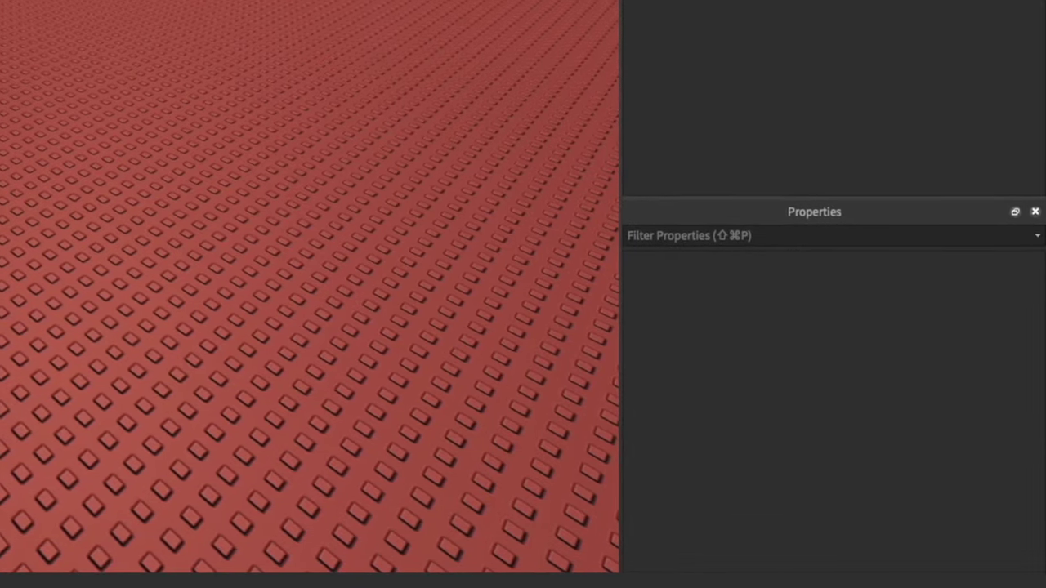
{"action": "left_click", "coordinate": [735, 2]}
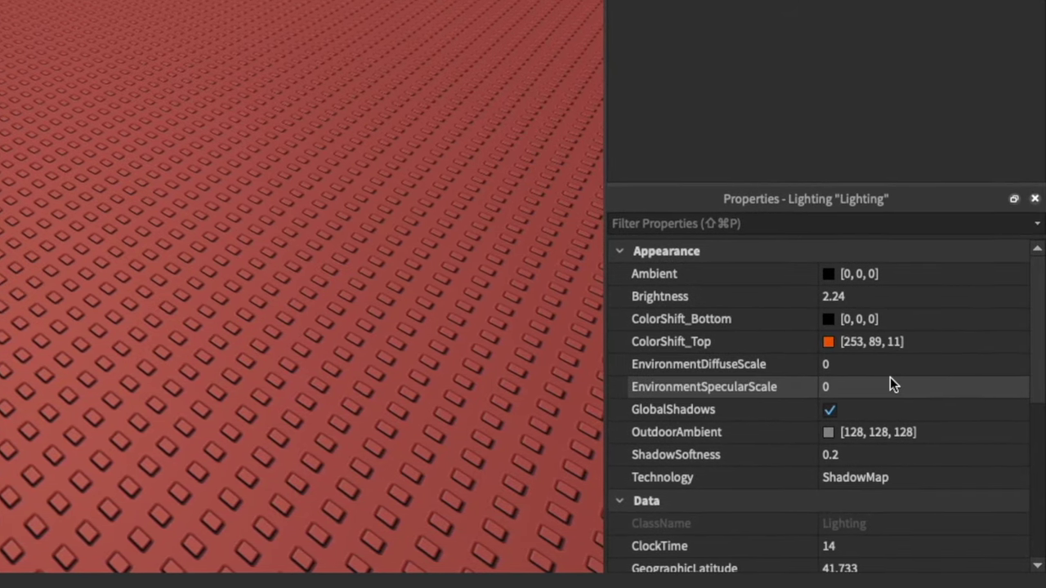
{"action": "left_click", "coordinate": [897, 365]}
{"action": "type", "text": "1"}
{"action": "left_click", "coordinate": [899, 386]}
{"action": "type", "text": "1"}
{"action": "left_click", "coordinate": [139, 222]}
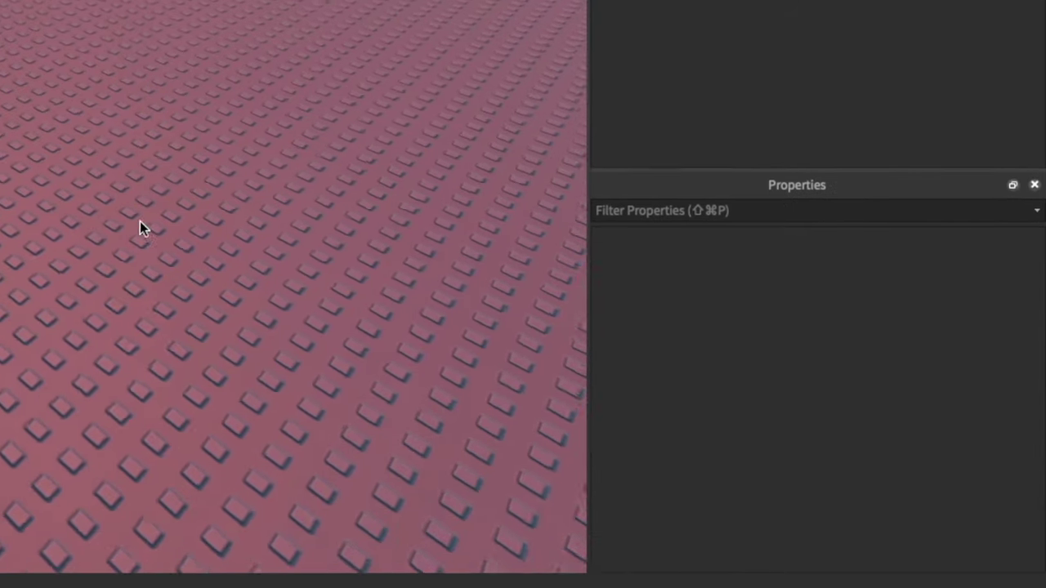
Set the OutdoorAmbient colour of Lighting to 165, 87, 4.
{"action": "right_click_drag", "start_coordinate": [140, 221], "coordinate": [134, 209]}
{"action": "left_click", "coordinate": [719, 1]}
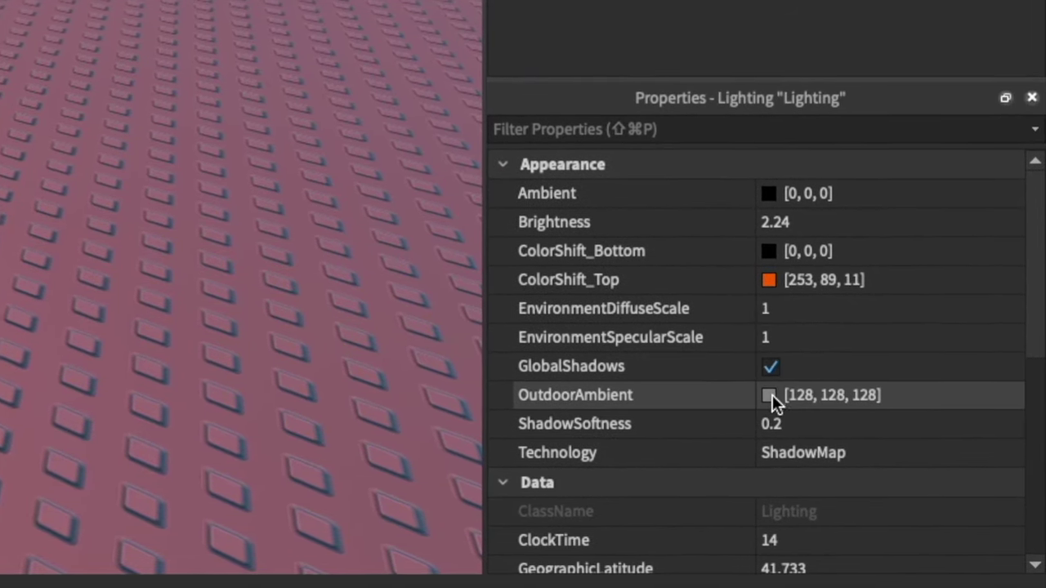
{"action": "left_click", "coordinate": [817, 395]}
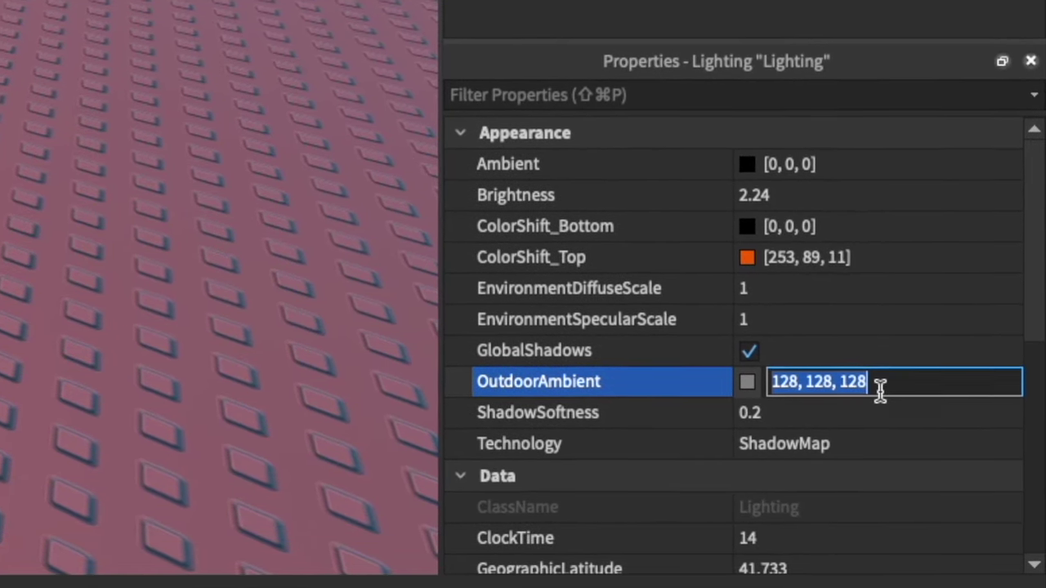
{"action": "type", "text": "16"}
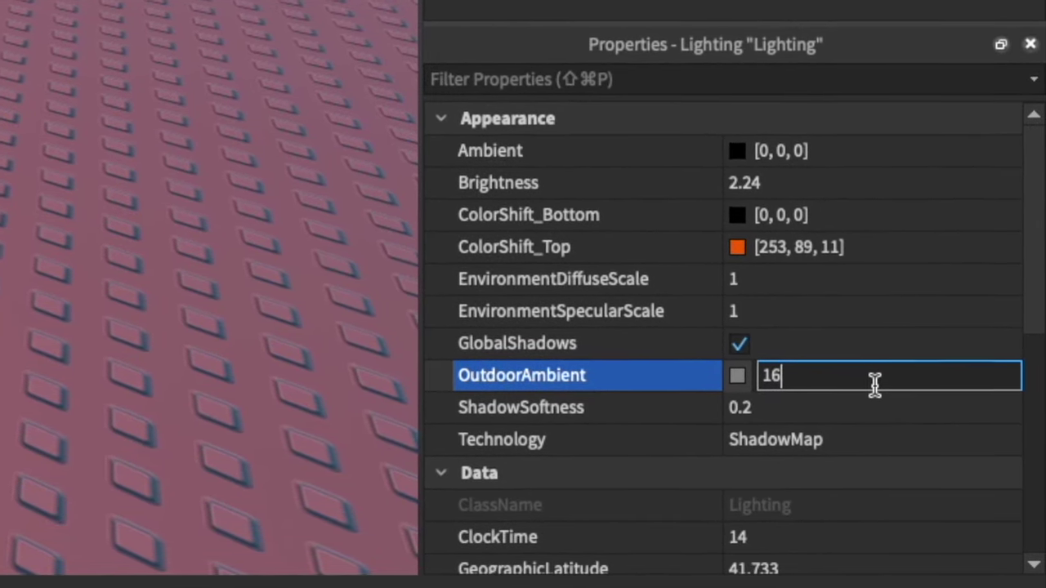
{"action": "type", "text": "5,87,4"}
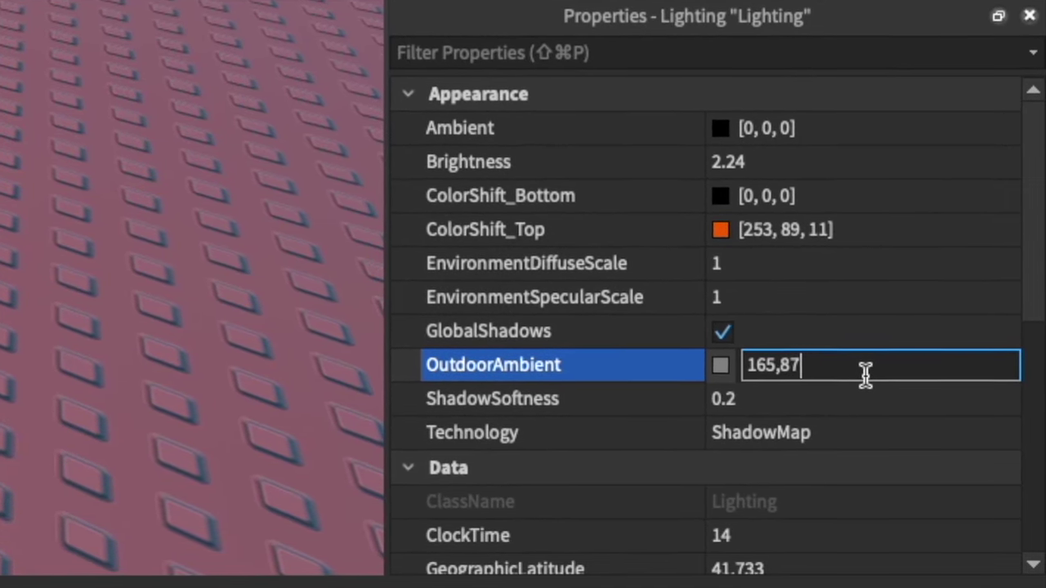
{"action": "key", "text": "Return"}
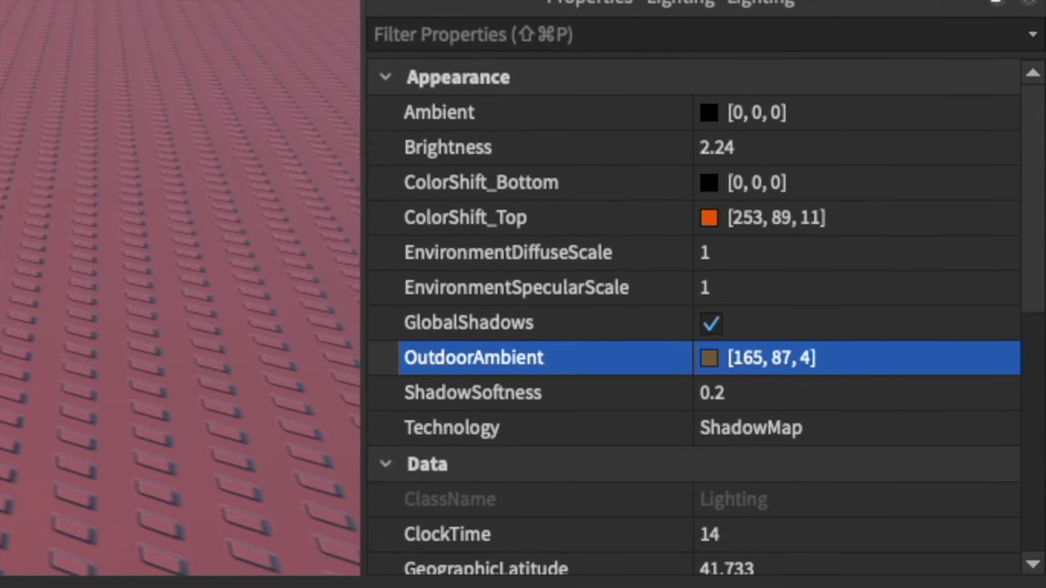
Set ShadowSoftness of Lighting to 0 and ExposureCompensation to 0.3, and check the effect on the baseplate.
{"action": "scroll", "coordinate": [178, 294], "scroll_direction": "down", "scroll_amount": 5}
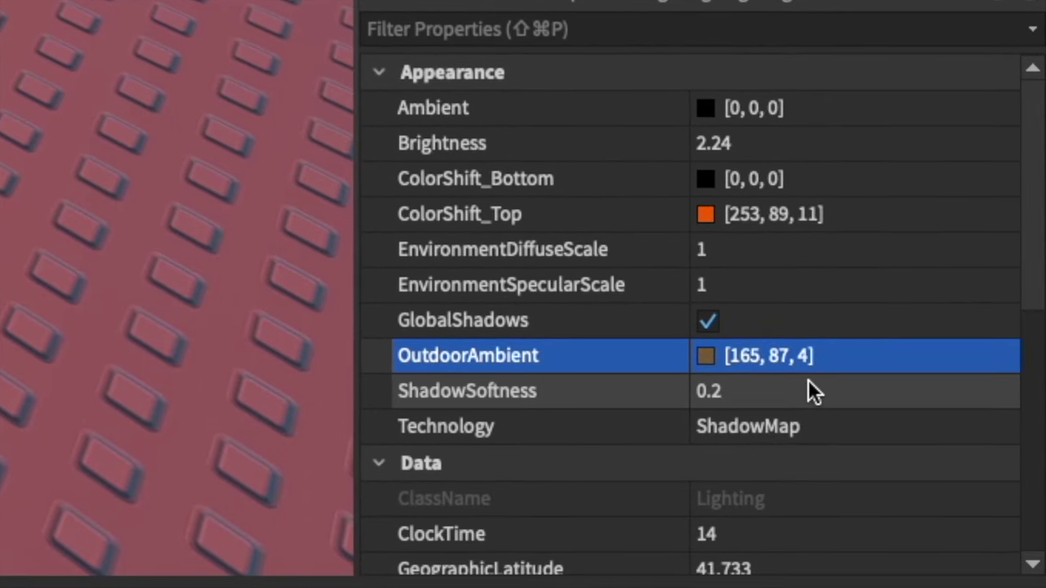
{"action": "left_click", "coordinate": [810, 390]}
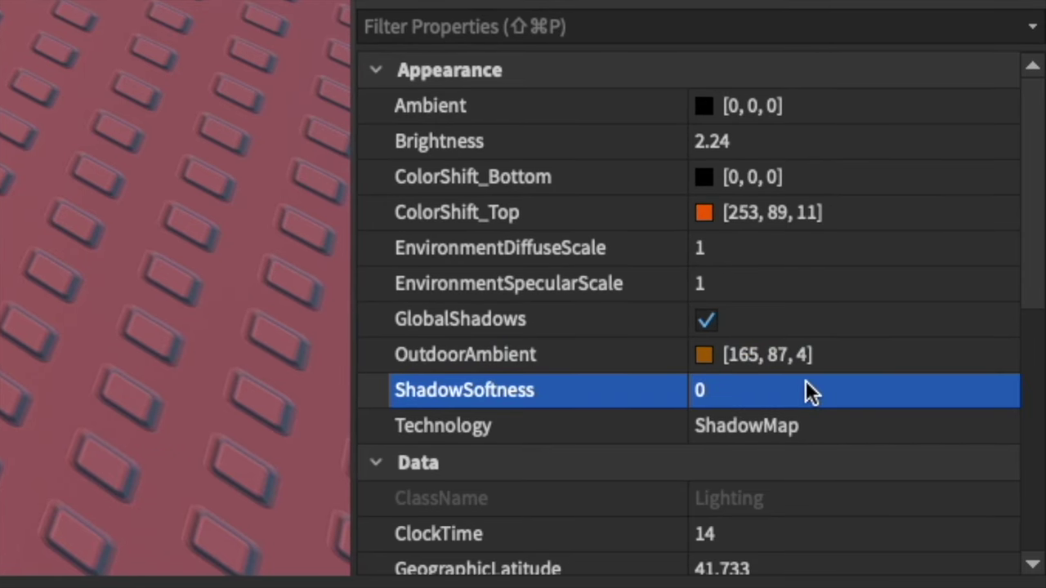
{"action": "scroll", "coordinate": [808, 391], "scroll_direction": "down", "scroll_amount": 5}
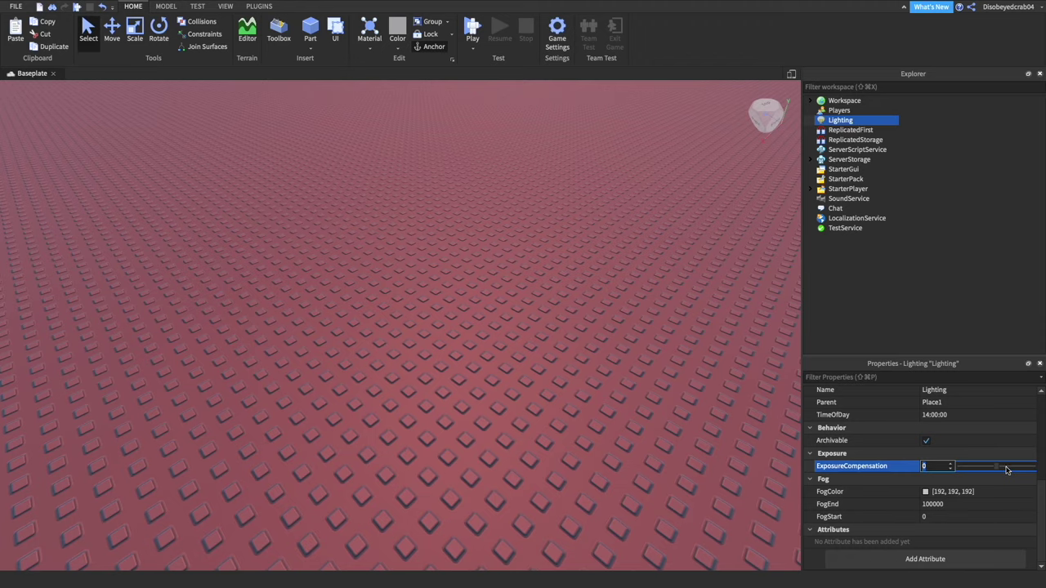
{"action": "left_click_drag", "start_coordinate": [996, 470], "coordinate": [1000, 469]}
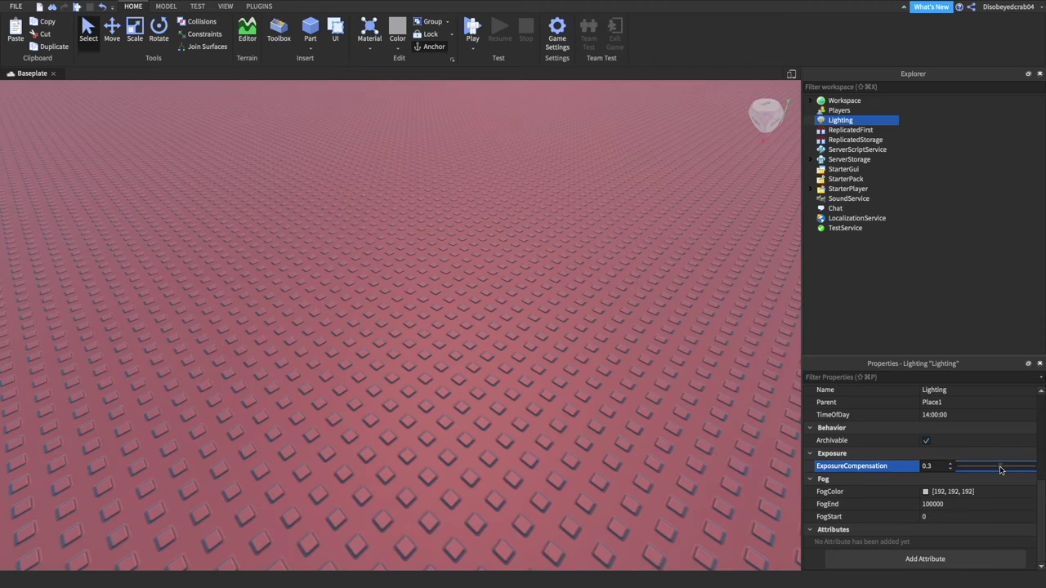
{"action": "left_click", "coordinate": [571, 422]}
{"action": "right_click_drag", "start_coordinate": [572, 422], "coordinate": [553, 439]}
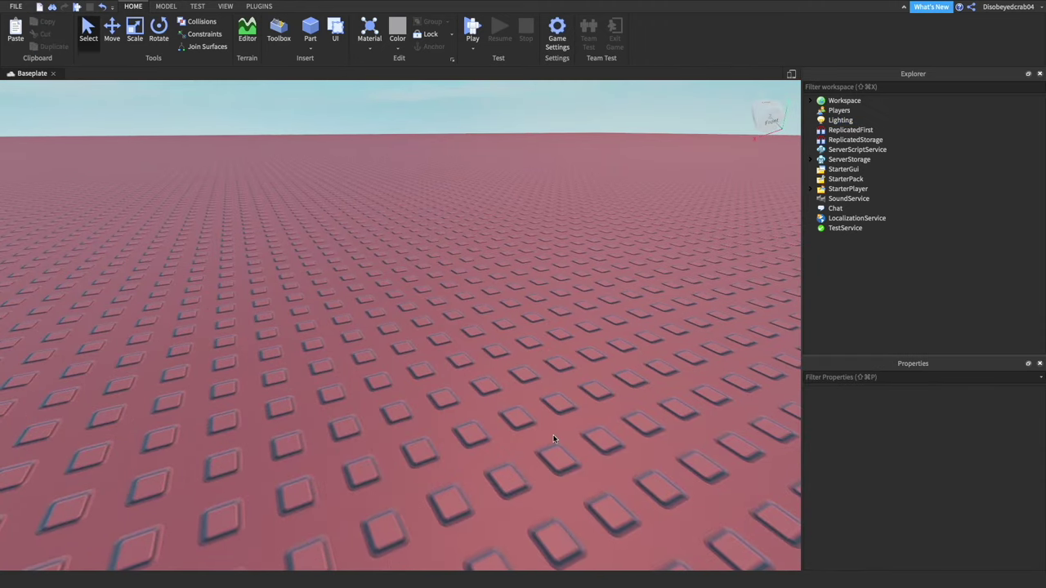
{"action": "key", "text": "s"}
{"action": "key", "text": "w"}
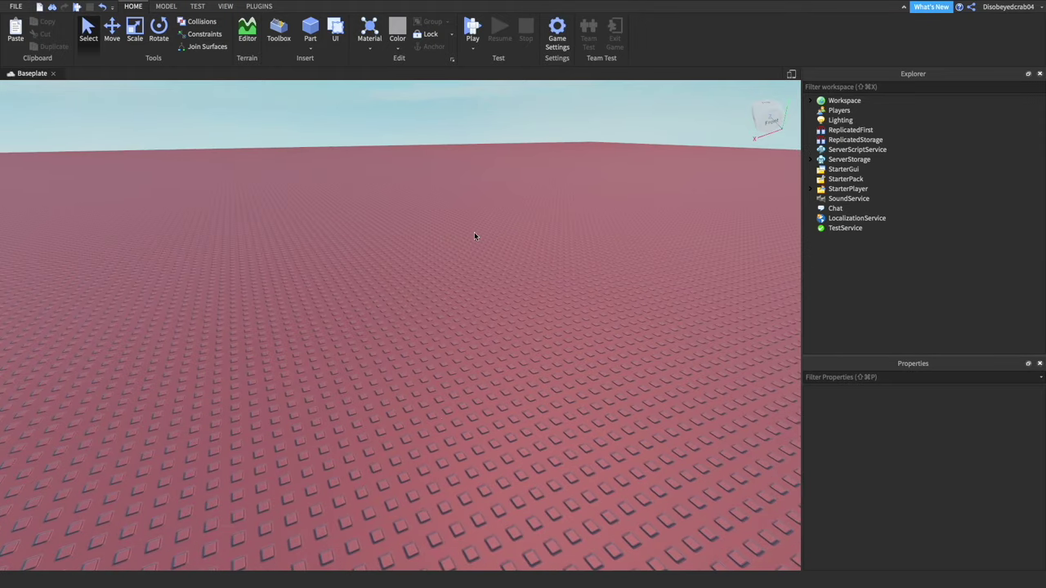
Browse the toolbox with thumbnail backgrounds set to None, check the My Models inventory, and close the toolbox.
{"action": "left_click", "coordinate": [279, 33]}
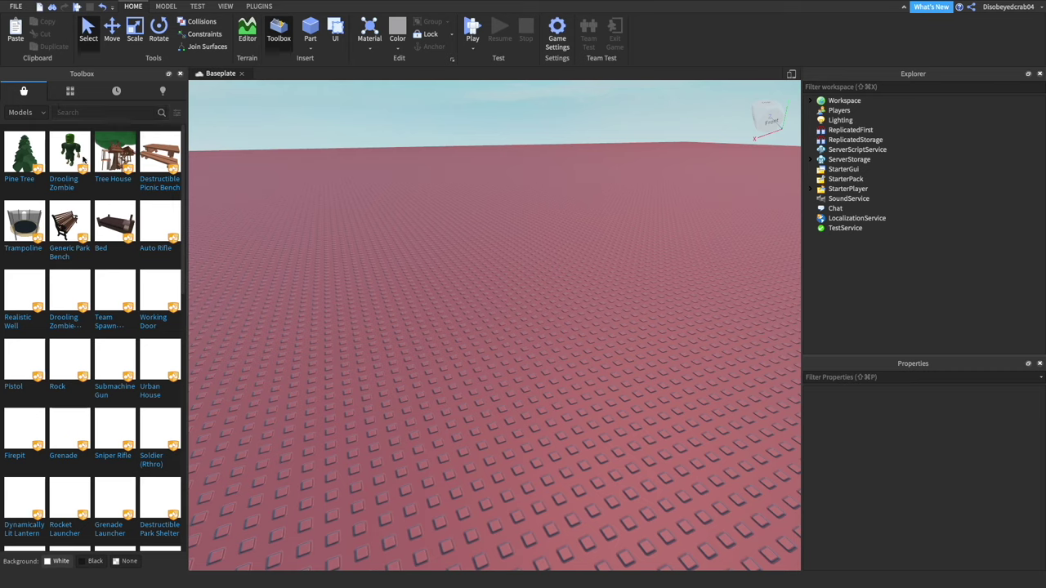
{"action": "left_click", "coordinate": [126, 564]}
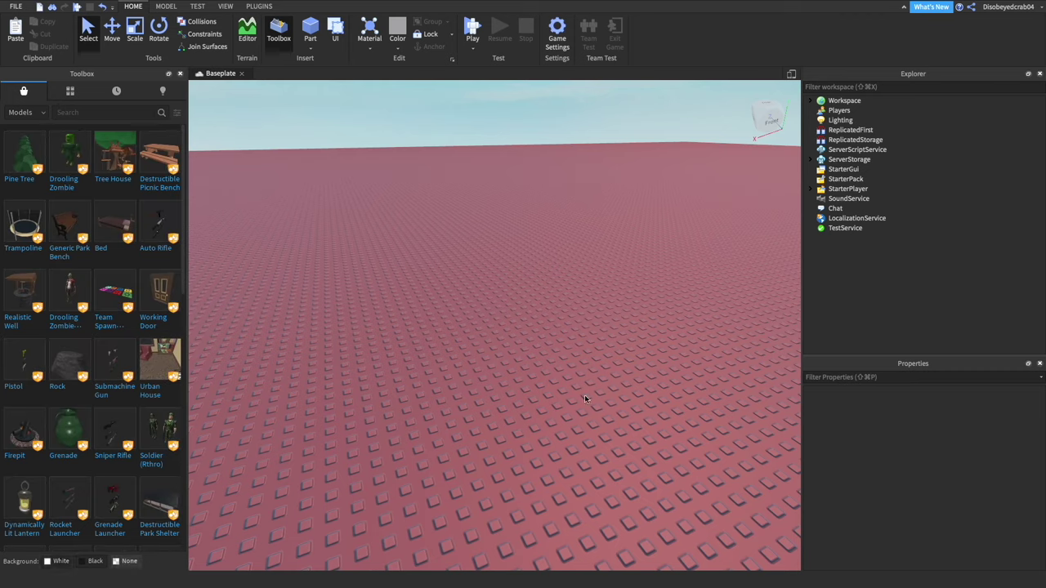
{"action": "left_click", "coordinate": [70, 91]}
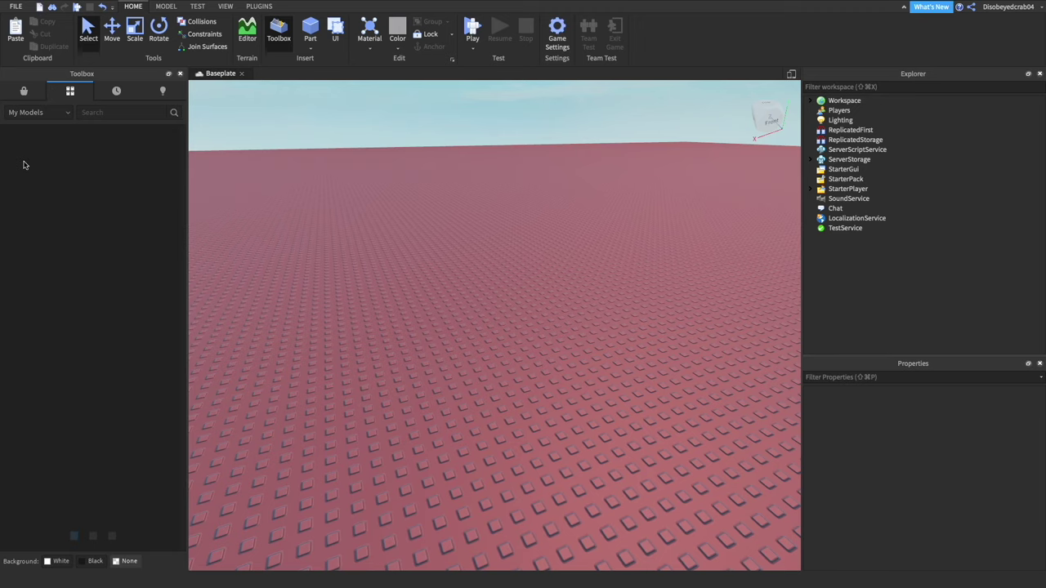
{"action": "left_click", "coordinate": [179, 74]}
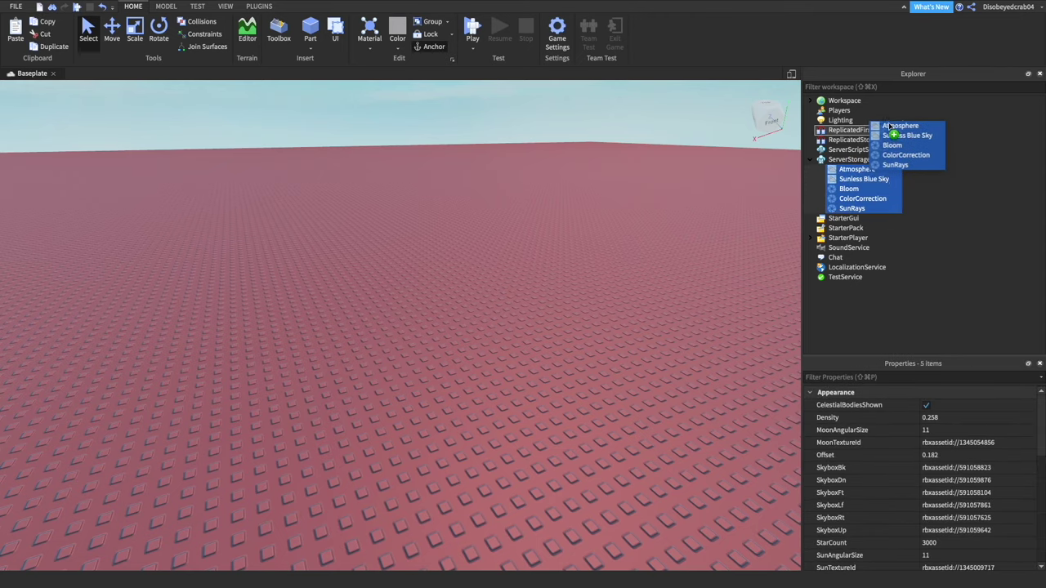
Move Atmosphere, Sunless Blue Sky, Bloom, ColorCorrection and SunRays from ServerStorage into Lighting.
{"action": "left_click_drag", "start_coordinate": [891, 122], "coordinate": [889, 122]}
{"action": "left_click", "coordinate": [583, 365]}
{"action": "right_click_drag", "start_coordinate": [582, 364], "coordinate": [582, 364]}
{"action": "right_click_drag", "start_coordinate": [581, 292], "coordinate": [581, 297]}
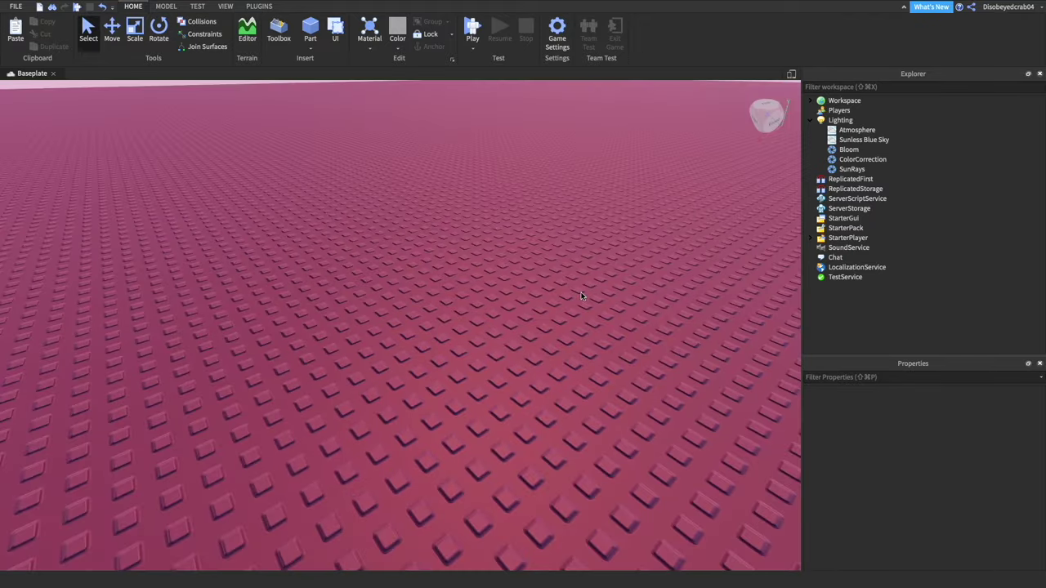
Examine the baseplate under the new lighting effects from several distances and angles.
{"action": "scroll", "coordinate": [582, 296], "scroll_direction": "down", "scroll_amount": 5}
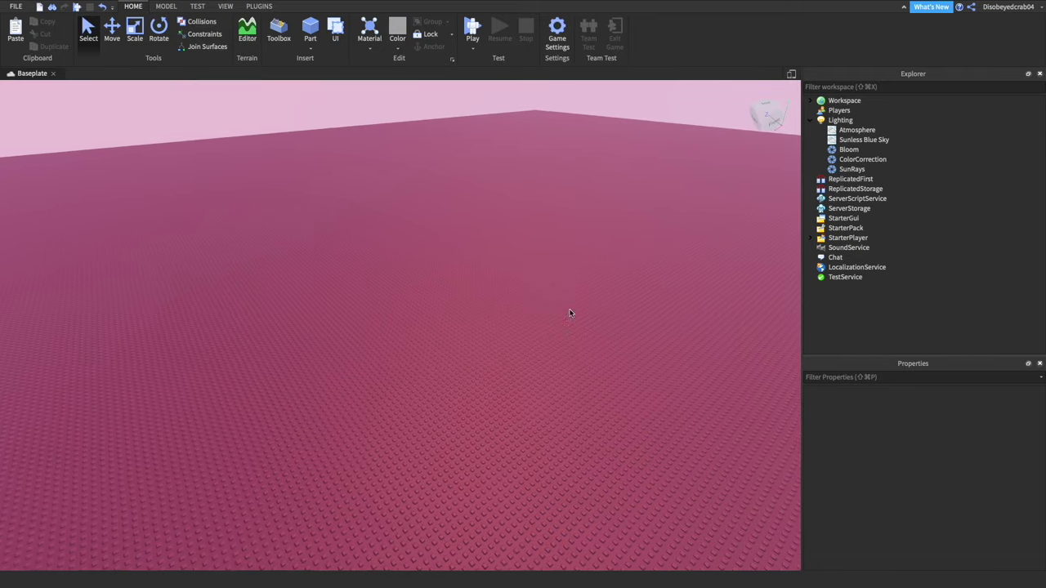
{"action": "scroll", "coordinate": [569, 313], "scroll_direction": "up", "scroll_amount": 6}
{"action": "scroll", "coordinate": [478, 288], "scroll_direction": "down", "scroll_amount": 5}
{"action": "right_click_drag", "start_coordinate": [477, 287], "coordinate": [477, 288]}
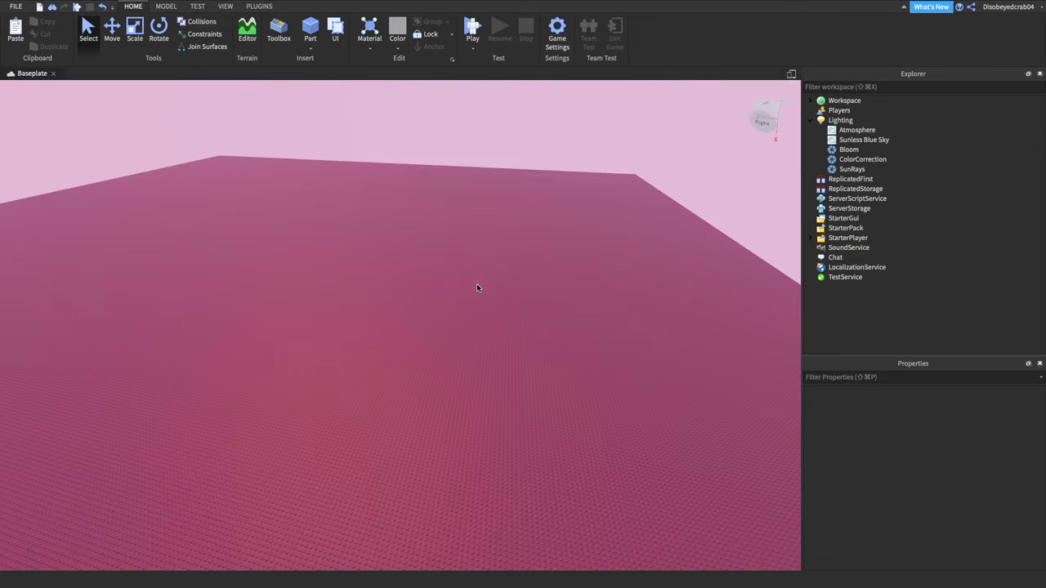
{"action": "scroll", "coordinate": [490, 255], "scroll_direction": "up", "scroll_amount": 6}
{"action": "scroll", "coordinate": [498, 297], "scroll_direction": "down", "scroll_amount": 3}
{"action": "scroll", "coordinate": [497, 154], "scroll_direction": "up", "scroll_amount": 2}
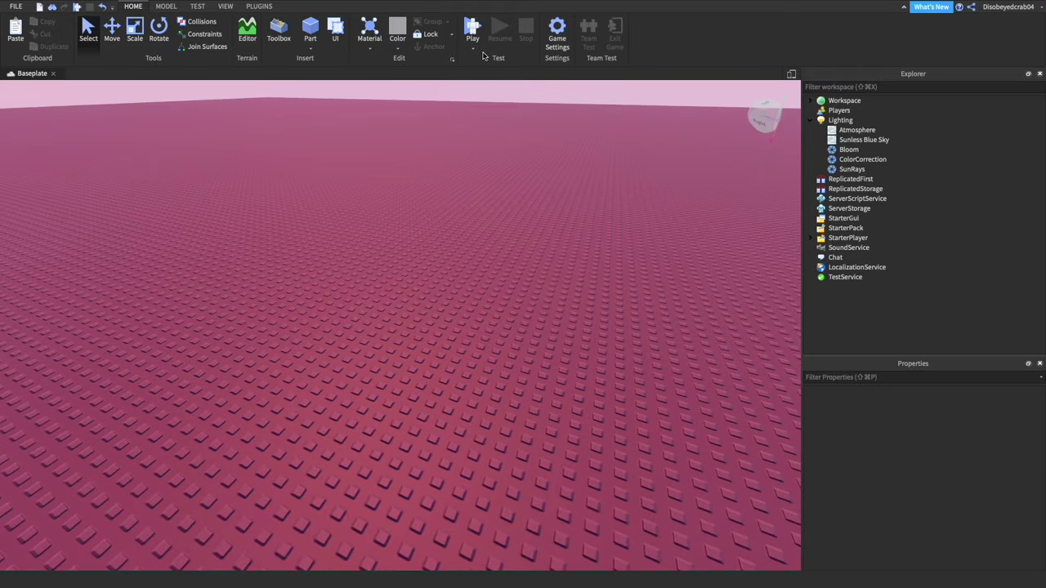
Playtest the place, walking and jumping around to examine the sky and lighting, and stop the test.
{"action": "left_click", "coordinate": [473, 29]}
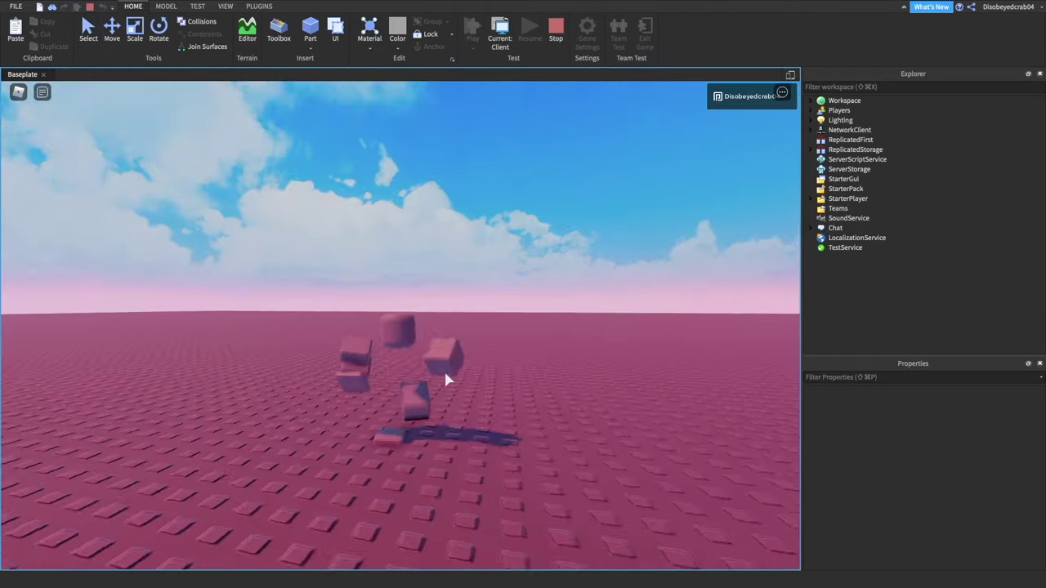
{"action": "key", "text": "s"}
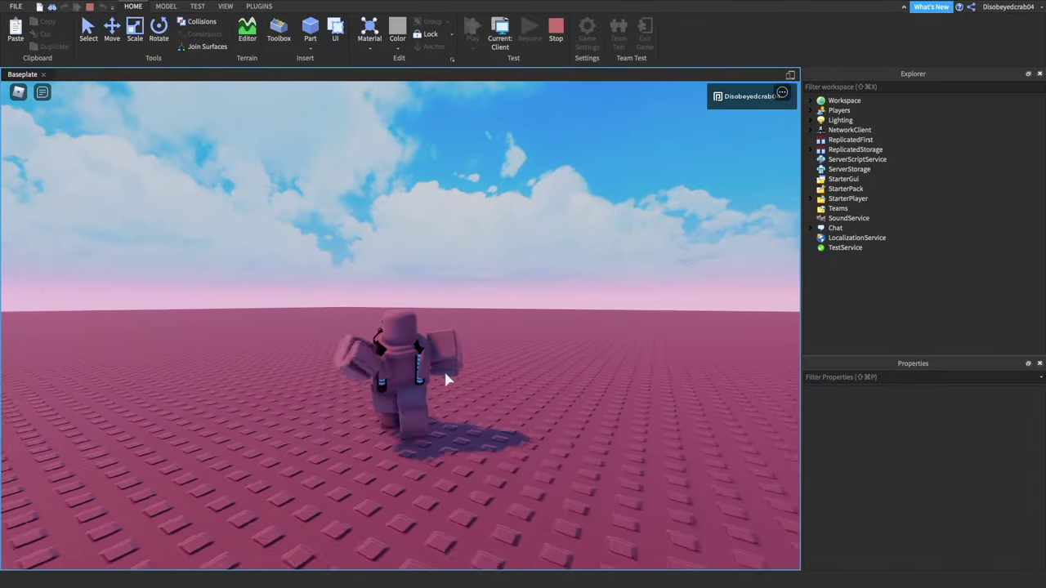
{"action": "key", "text": "space"}
{"action": "right_click_drag", "start_coordinate": [445, 377], "coordinate": [445, 379]}
{"action": "key", "text": "d"}
{"action": "key", "text": "s"}
{"action": "key", "text": "shift+F5"}
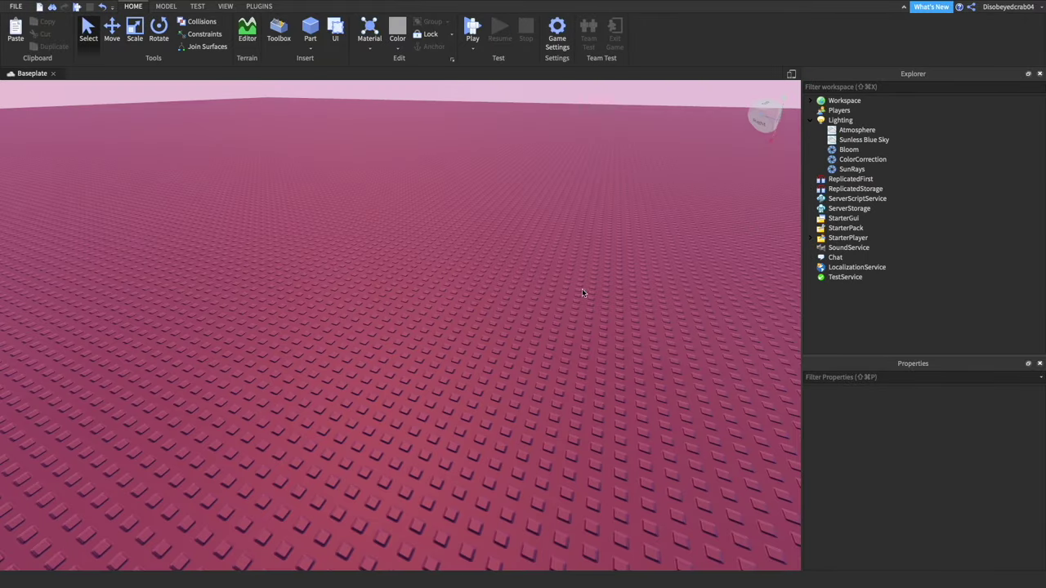
Set up the terrain Add tool with a box brush, base size and height 12, and the rock material.
{"action": "right_click_drag", "start_coordinate": [591, 245], "coordinate": [590, 245]}
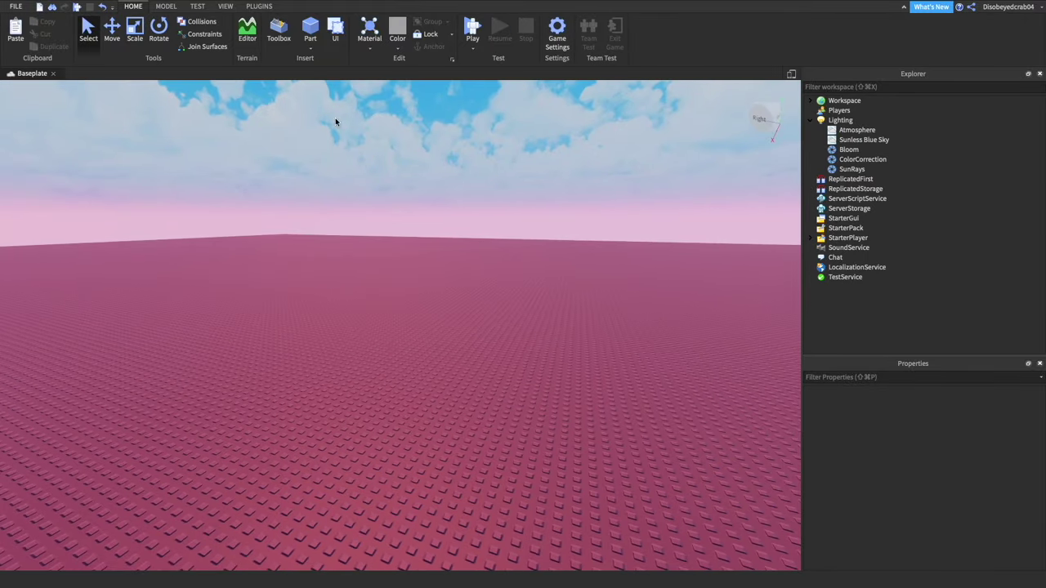
{"action": "left_click", "coordinate": [247, 37]}
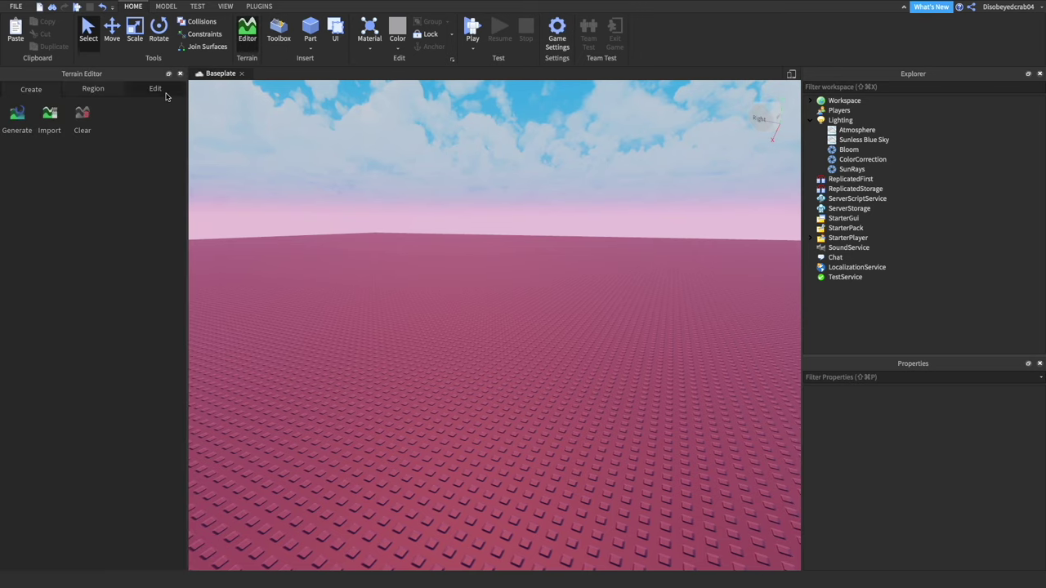
{"action": "left_click", "coordinate": [16, 118]}
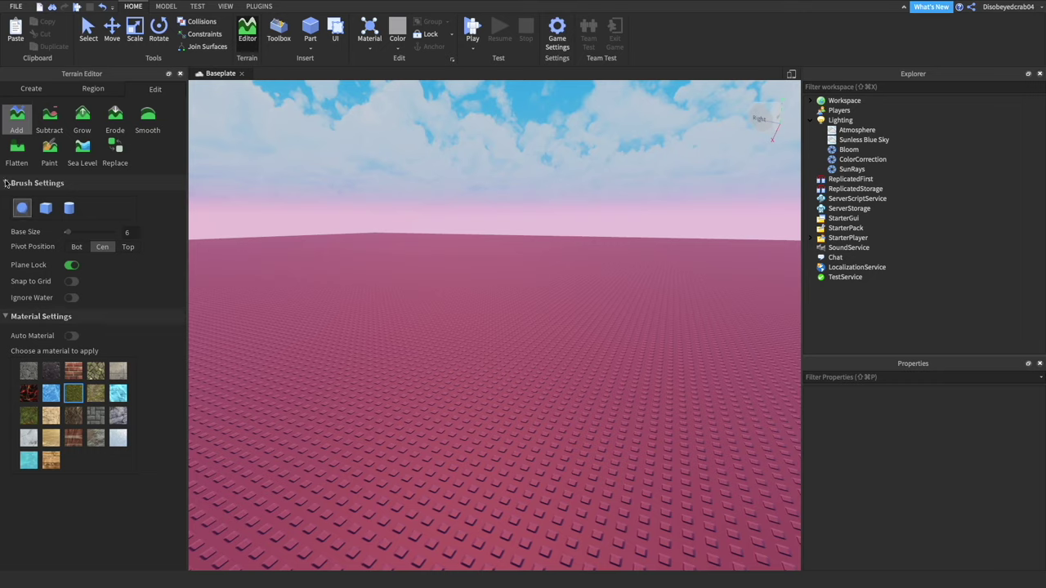
{"action": "left_click", "coordinate": [46, 210]}
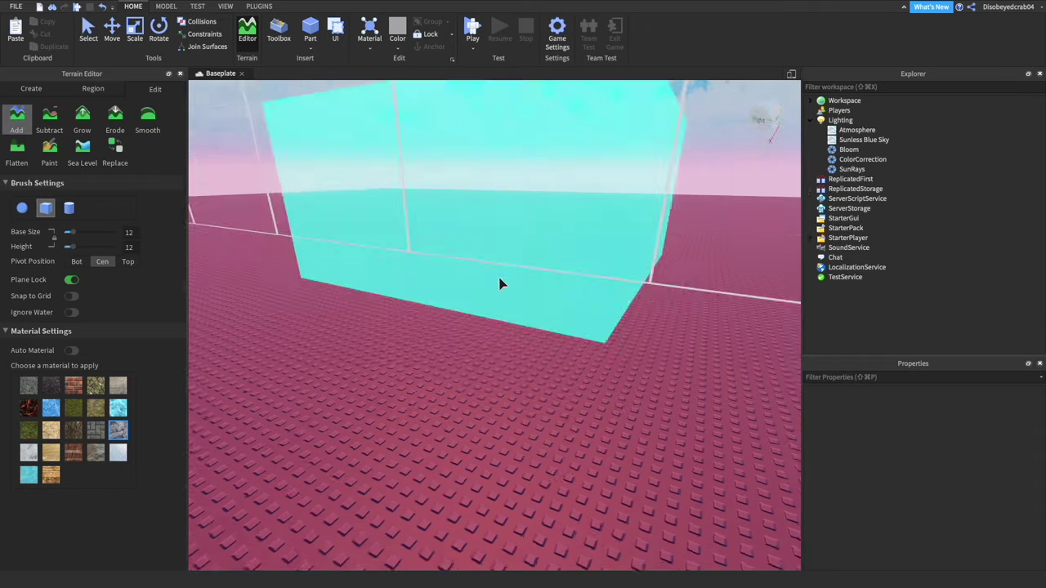
{"action": "mouse_move", "coordinate": [500, 280]}
{"action": "right_mouse_down"}
{"action": "mouse_move", "coordinate": [504, 267]}
{"action": "mouse_move", "coordinate": [534, 275]}
{"action": "right_mouse_up"}
{"action": "scroll", "coordinate": [504, 267], "scroll_direction": "down", "scroll_amount": 5}
{"action": "key", "text": "s"}
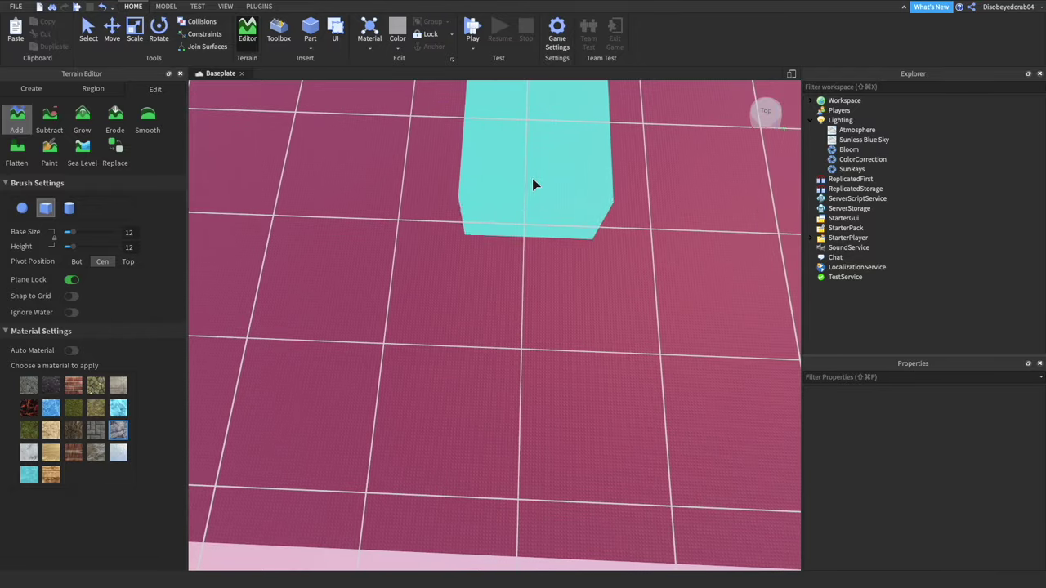
{"action": "left_click_drag", "start_coordinate": [532, 178], "coordinate": [586, 174]}
{"action": "right_click_drag", "start_coordinate": [586, 174], "coordinate": [585, 176]}
{"action": "key", "text": "w"}
{"action": "key", "text": "s"}
{"action": "key", "text": "w"}
{"action": "key", "text": "w"}
{"action": "key", "text": "s"}
{"action": "key", "text": "w"}
{"action": "key", "text": "s"}
{"action": "key", "text": "w"}
{"action": "key", "text": "s"}
{"action": "key", "text": "super+z"}
{"action": "key", "text": "super+z"}
{"action": "key", "text": "super+z"}
{"action": "key", "text": "super+z"}
{"action": "key", "text": "super+z"}
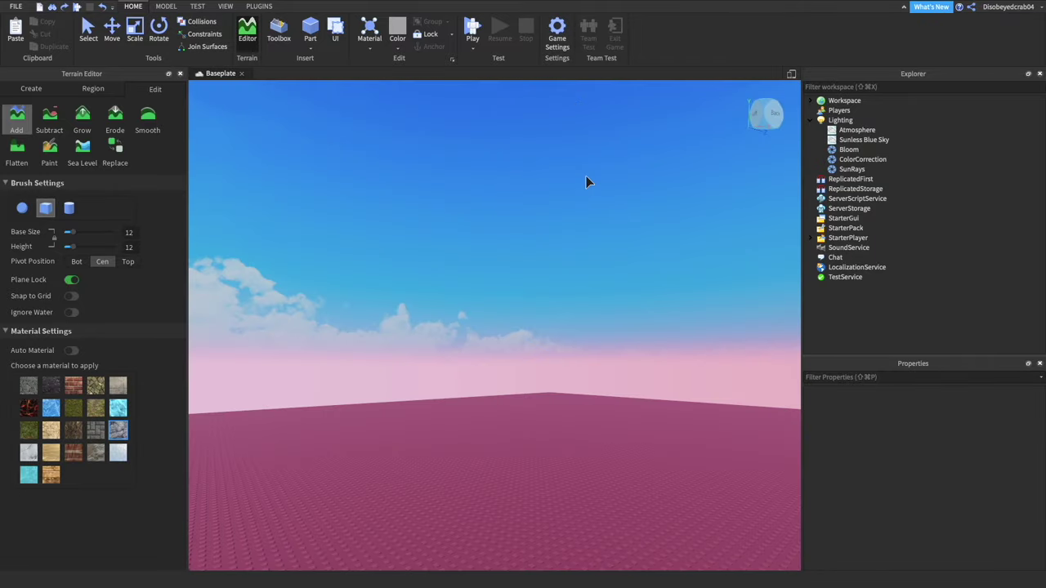
Draw a closed ring of rock terrain around the baseplate and add a higher second tier along its outer side.
{"action": "right_click_drag", "start_coordinate": [585, 176], "coordinate": [586, 176]}
{"action": "key", "text": "s"}
{"action": "mouse_move", "coordinate": [587, 376]}
{"action": "right_mouse_down"}
{"action": "mouse_move", "coordinate": [577, 408]}
{"action": "mouse_move", "coordinate": [496, 360]}
{"action": "right_mouse_up"}
{"action": "right_click_drag", "start_coordinate": [441, 185], "coordinate": [441, 165]}
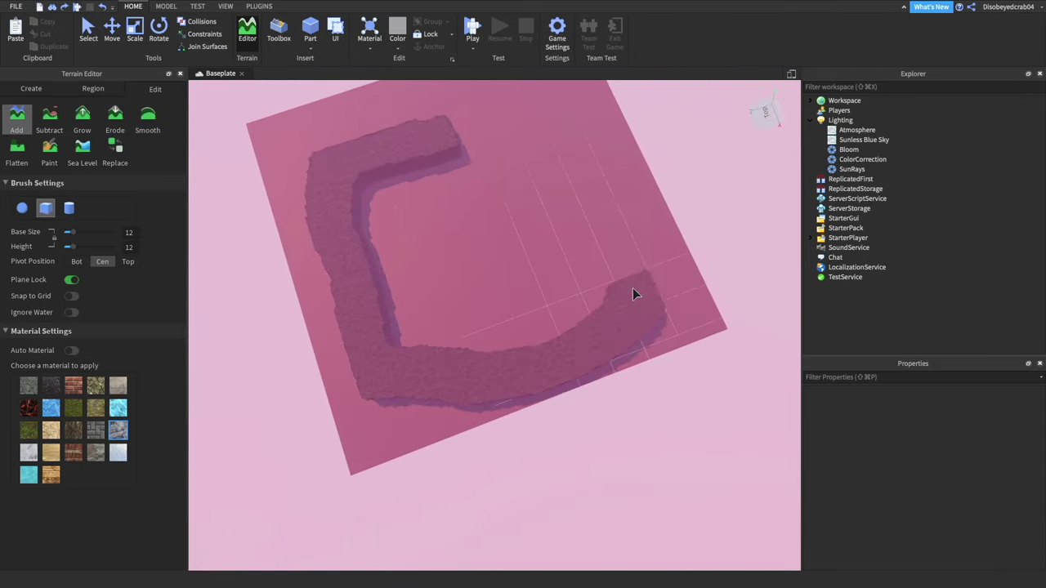
{"action": "left_click_drag", "start_coordinate": [553, 194], "coordinate": [455, 133]}
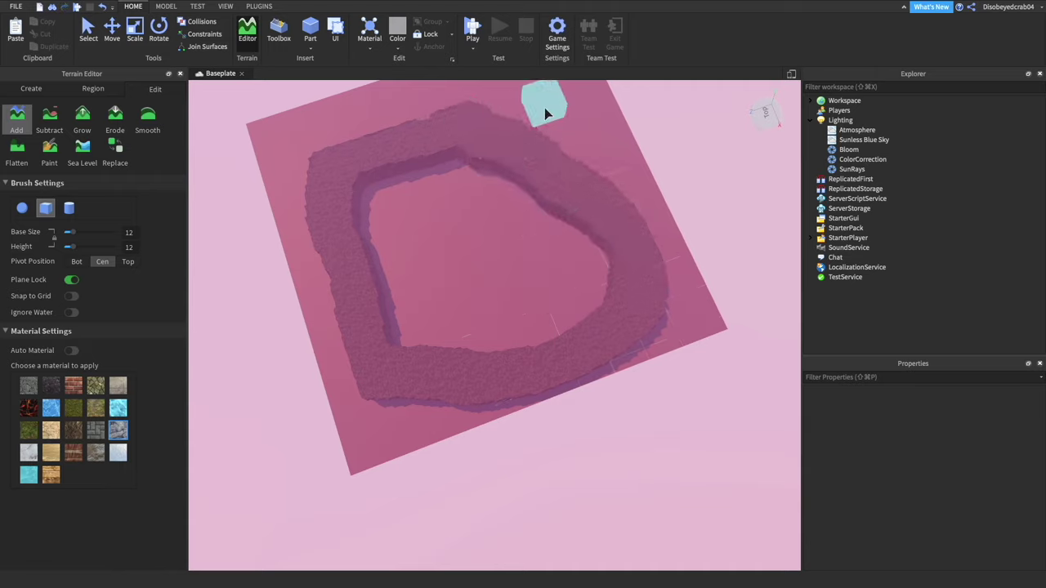
{"action": "left_click_drag", "start_coordinate": [527, 134], "coordinate": [617, 166]}
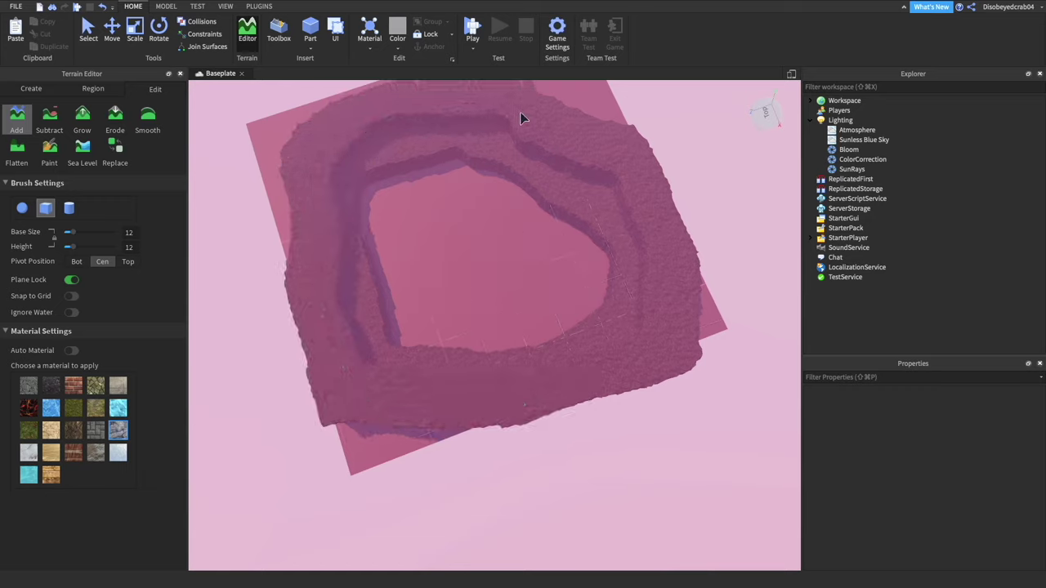
Smooth the rough rock along the ring's inner ledge with a round Smooth brush, base size 6 and strength 1.
{"action": "scroll", "coordinate": [567, 131], "scroll_direction": "up", "scroll_amount": 10}
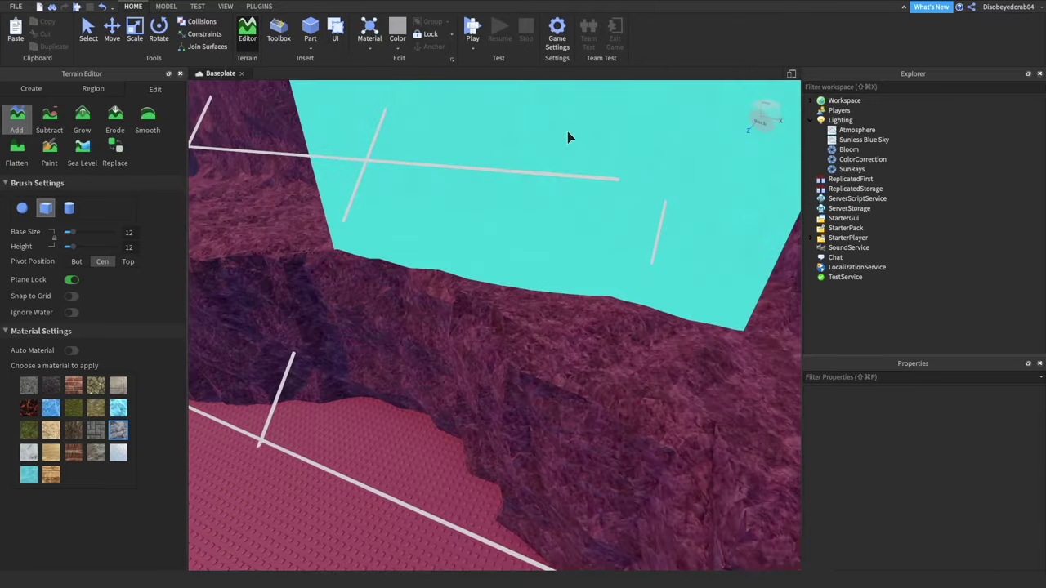
{"action": "right_click_drag", "start_coordinate": [567, 131], "coordinate": [567, 135]}
{"action": "key", "text": "s"}
{"action": "left_click", "coordinate": [148, 120]}
{"action": "right_click_drag", "start_coordinate": [495, 418], "coordinate": [496, 418]}
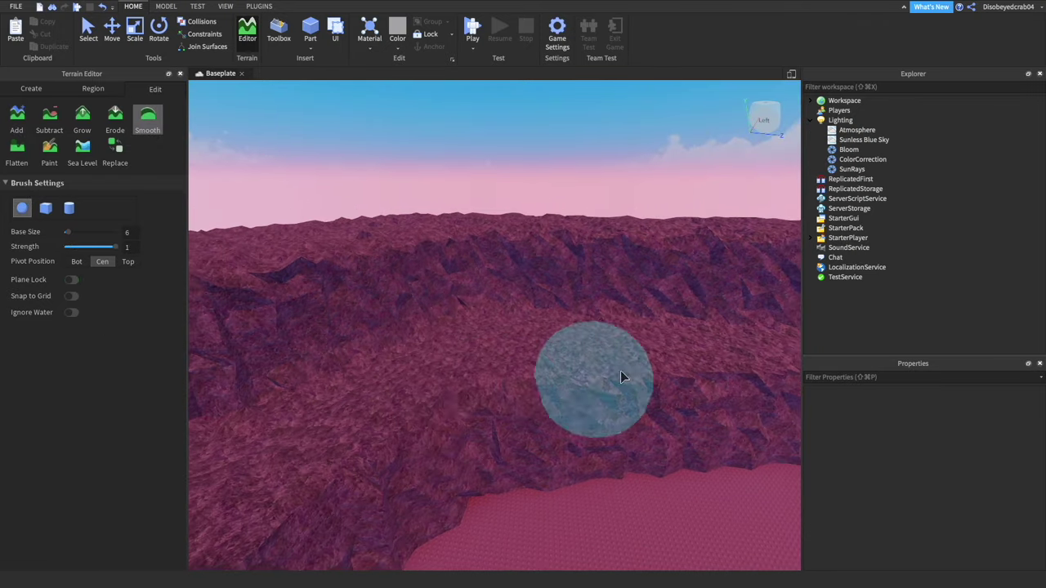
{"action": "mouse_move", "coordinate": [624, 377]}
{"action": "left_mouse_down"}
{"action": "mouse_move", "coordinate": [588, 390]}
{"action": "mouse_move", "coordinate": [476, 365]}
{"action": "left_mouse_up"}
{"action": "right_click_drag", "start_coordinate": [406, 378], "coordinate": [406, 378]}
{"action": "left_click_drag", "start_coordinate": [406, 378], "coordinate": [536, 322]}
{"action": "right_click_drag", "start_coordinate": [536, 322], "coordinate": [536, 322]}
{"action": "mouse_move", "coordinate": [533, 317]}
{"action": "left_mouse_down"}
{"action": "mouse_move", "coordinate": [507, 248]}
{"action": "mouse_move", "coordinate": [455, 269]}
{"action": "left_mouse_up"}
{"action": "right_click_drag", "start_coordinate": [441, 254], "coordinate": [441, 254]}
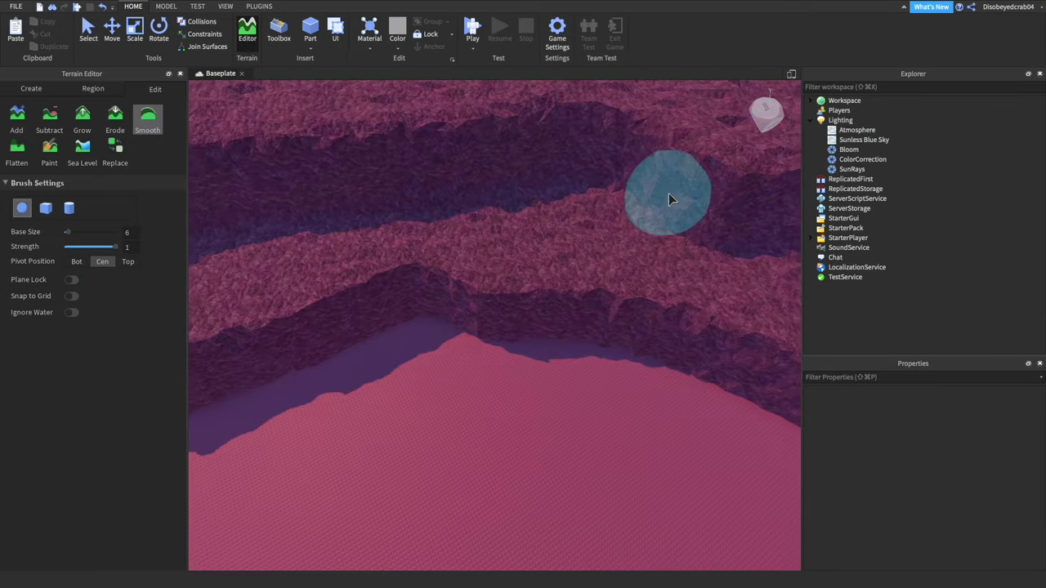
Continue smoothing the lower ledge and its edges around the next corner of the rock ring.
{"action": "right_click_drag", "start_coordinate": [668, 194], "coordinate": [668, 194]}
{"action": "key", "text": "s"}
{"action": "mouse_move", "coordinate": [613, 291]}
{"action": "left_mouse_down"}
{"action": "mouse_move", "coordinate": [429, 196]}
{"action": "mouse_move", "coordinate": [385, 350]}
{"action": "mouse_move", "coordinate": [139, 481]}
{"action": "mouse_move", "coordinate": [496, 179]}
{"action": "mouse_move", "coordinate": [513, 226]}
{"action": "left_mouse_up"}
{"action": "right_click_drag", "start_coordinate": [513, 227], "coordinate": [513, 226]}
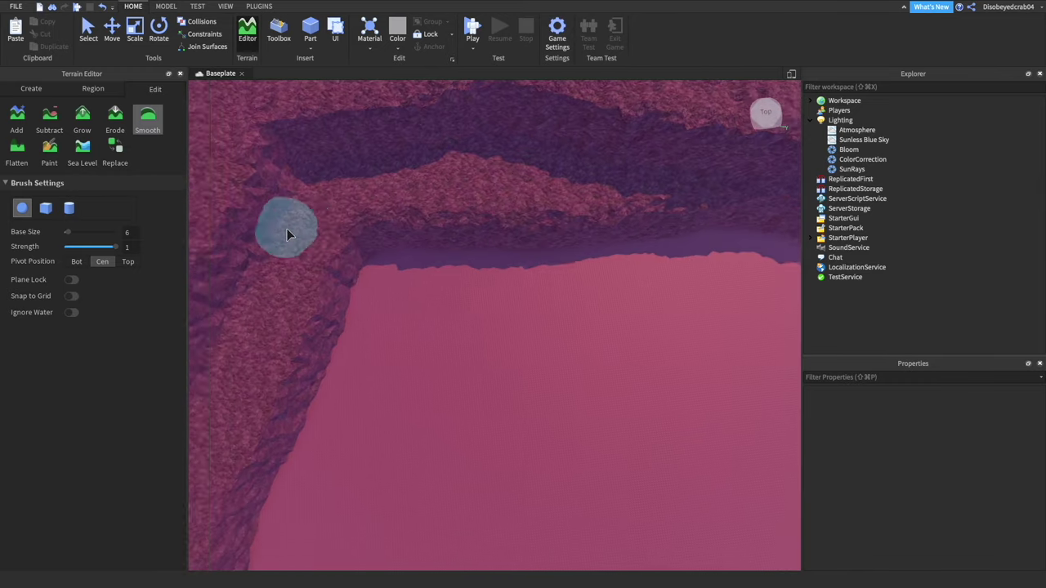
{"action": "key", "text": "a"}
{"action": "mouse_move", "coordinate": [488, 247]}
{"action": "left_mouse_down"}
{"action": "mouse_move", "coordinate": [672, 122]}
{"action": "mouse_move", "coordinate": [545, 163]}
{"action": "mouse_move", "coordinate": [572, 145]}
{"action": "mouse_move", "coordinate": [490, 131]}
{"action": "mouse_move", "coordinate": [577, 136]}
{"action": "mouse_move", "coordinate": [528, 185]}
{"action": "left_mouse_up"}
{"action": "key", "text": "d"}
{"action": "key", "text": "w"}
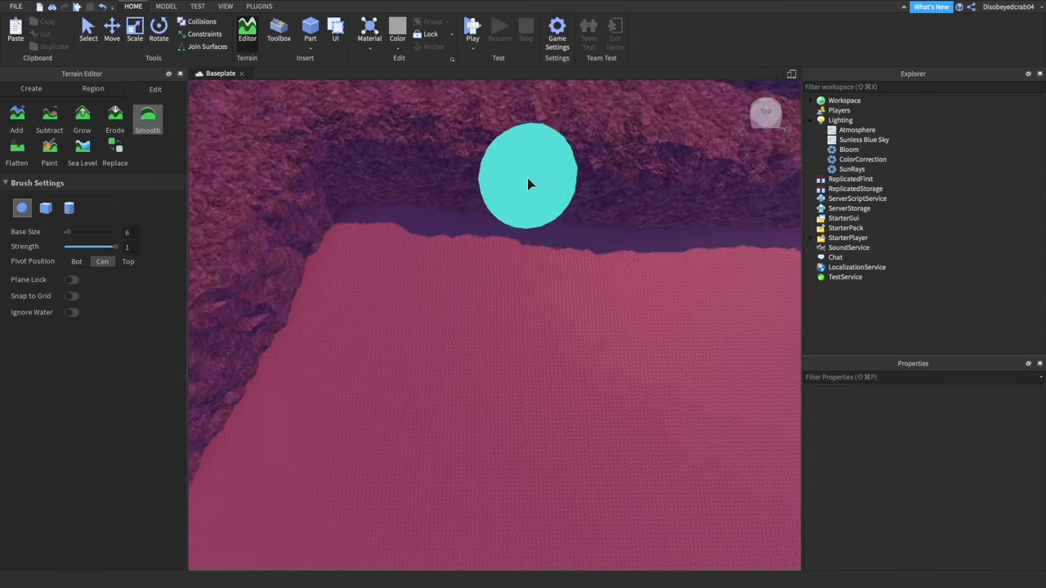
Paint the first stretch of the lower ledge with grass, using a round Paint brush of base size 3.
{"action": "mouse_move", "coordinate": [527, 184]}
{"action": "right_mouse_down"}
{"action": "mouse_move", "coordinate": [634, 182]}
{"action": "mouse_move", "coordinate": [604, 185]}
{"action": "right_mouse_up"}
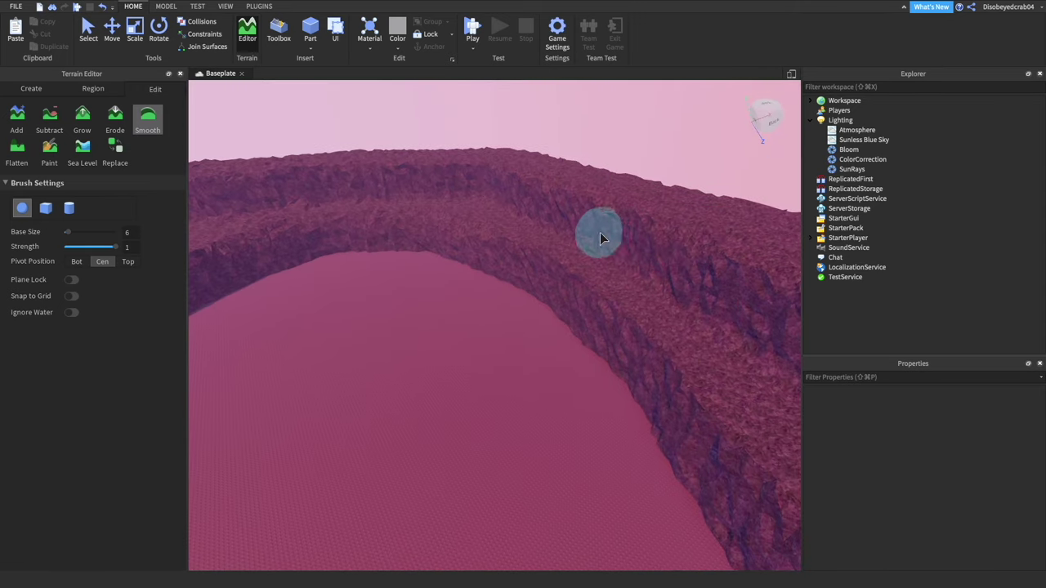
{"action": "mouse_move", "coordinate": [600, 236]}
{"action": "right_mouse_down"}
{"action": "mouse_move", "coordinate": [654, 245]}
{"action": "mouse_move", "coordinate": [340, 261]}
{"action": "mouse_move", "coordinate": [170, 216]}
{"action": "mouse_move", "coordinate": [63, 160]}
{"action": "right_mouse_up"}
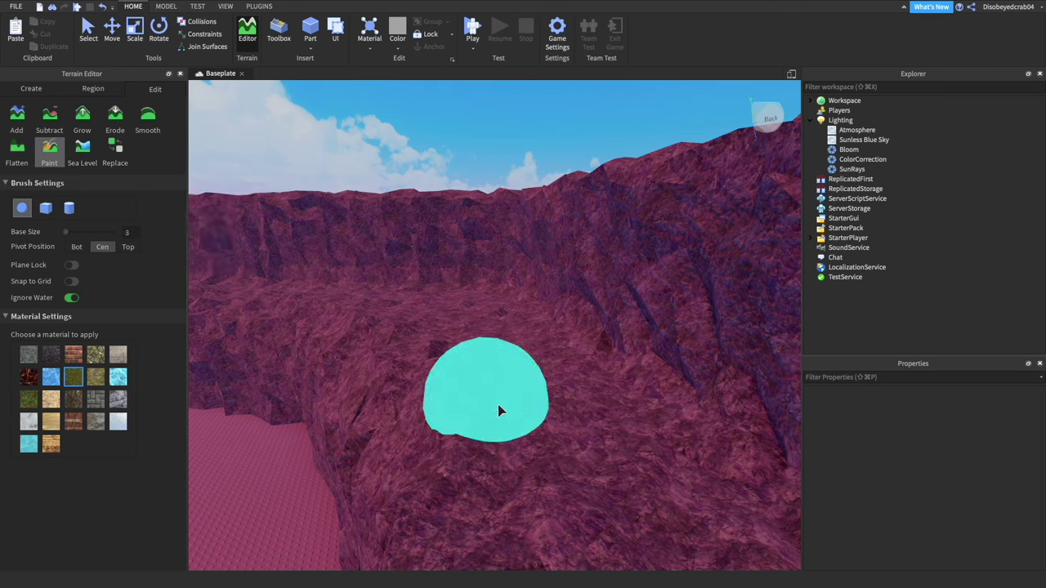
{"action": "left_click_drag", "start_coordinate": [499, 405], "coordinate": [446, 338]}
{"action": "left_click_drag", "start_coordinate": [533, 428], "coordinate": [526, 379]}
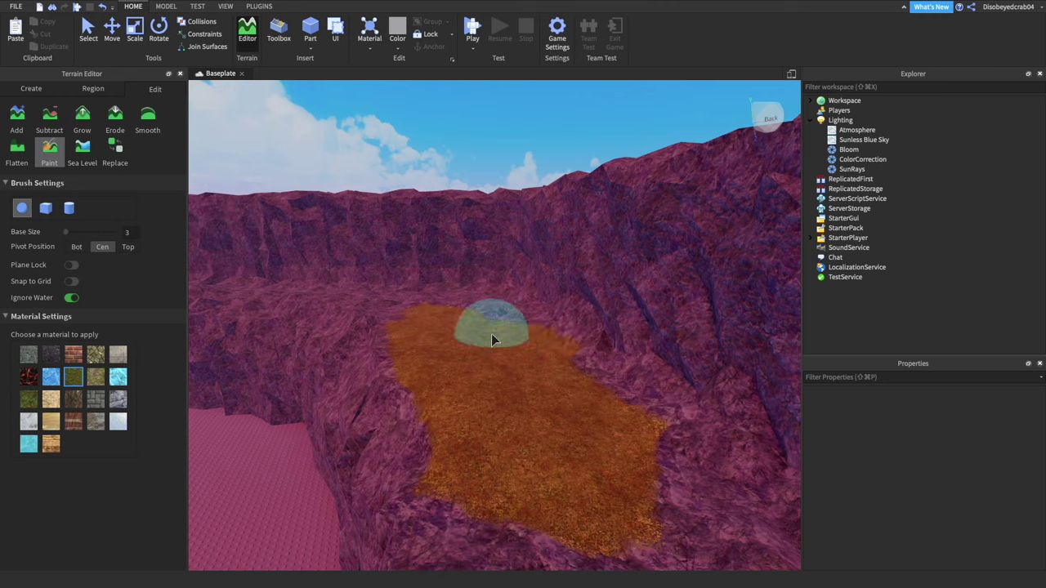
{"action": "key", "text": "a"}
{"action": "left_click_drag", "start_coordinate": [450, 302], "coordinate": [533, 310]}
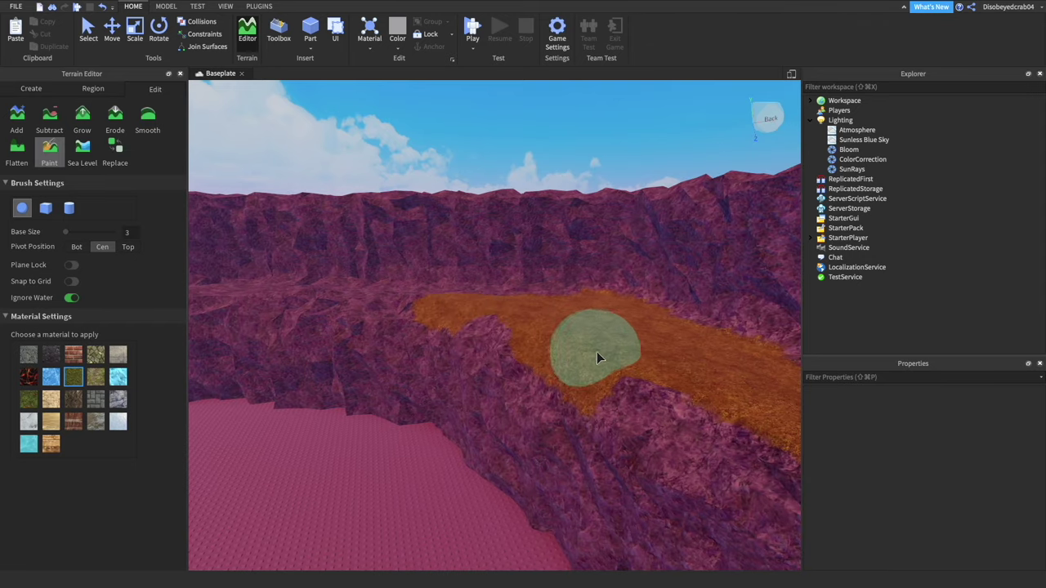
{"action": "key", "text": "q"}
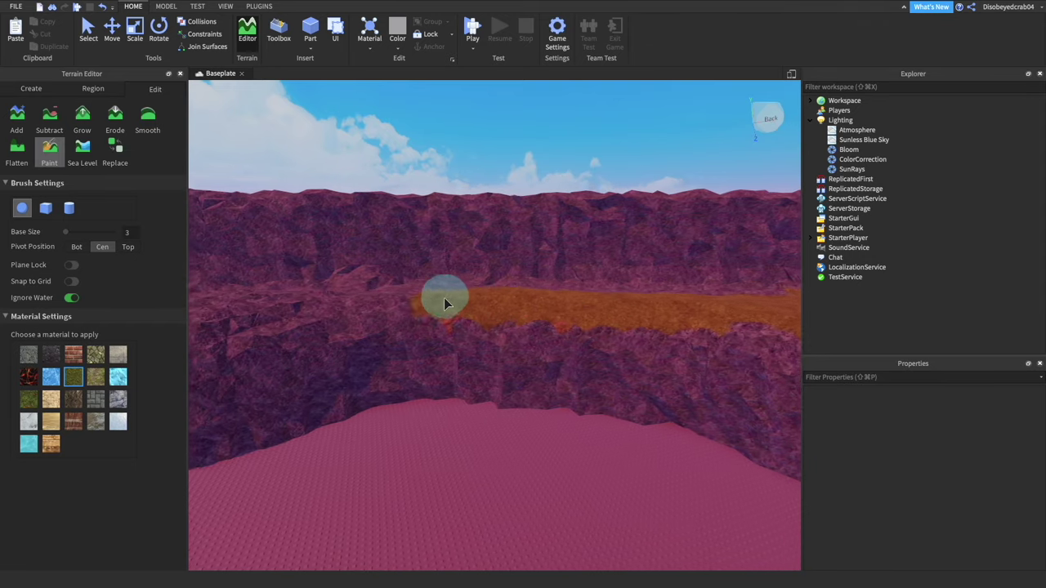
{"action": "key", "text": "e"}
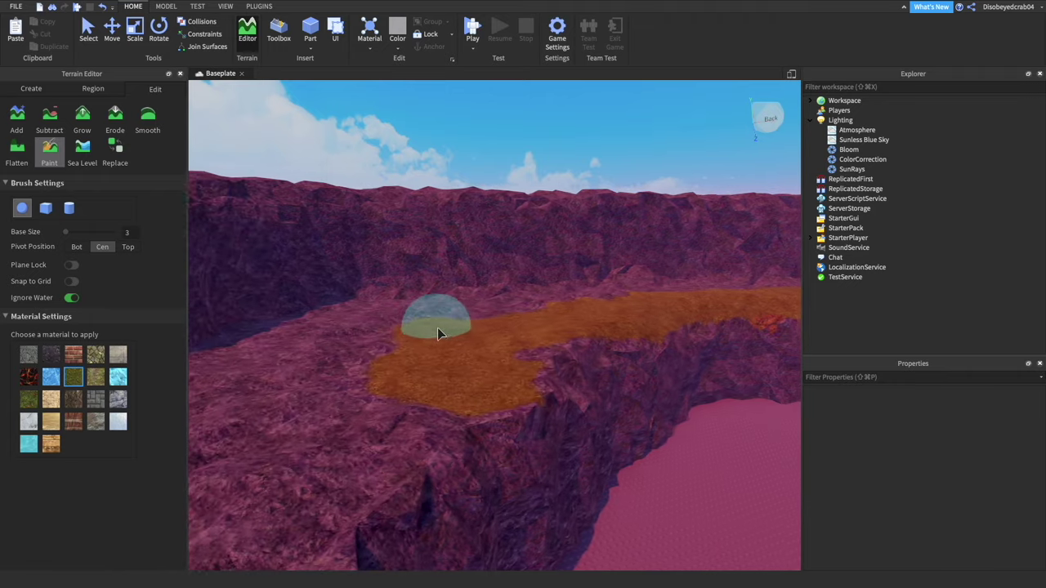
{"action": "key", "text": "a"}
{"action": "mouse_move", "coordinate": [474, 366]}
{"action": "left_mouse_down"}
{"action": "mouse_move", "coordinate": [479, 409]}
{"action": "mouse_move", "coordinate": [518, 361]}
{"action": "left_mouse_up"}
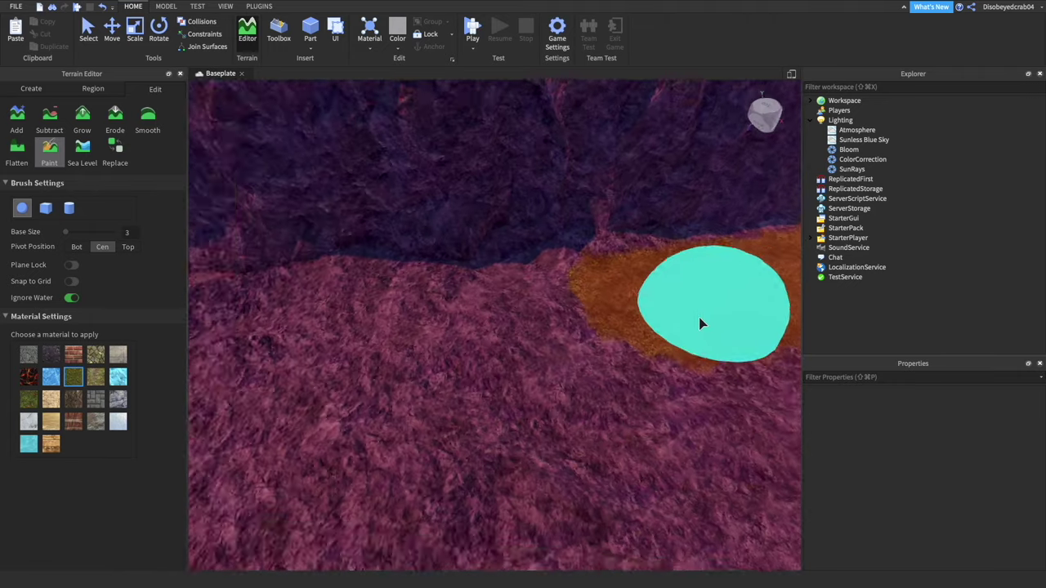
Extend the grass along the lower ledge beside the shaded cliff wall.
{"action": "key", "text": "a"}
{"action": "mouse_move", "coordinate": [698, 318]}
{"action": "left_mouse_down"}
{"action": "mouse_move", "coordinate": [689, 335]}
{"action": "mouse_move", "coordinate": [642, 312]}
{"action": "mouse_move", "coordinate": [441, 293]}
{"action": "mouse_move", "coordinate": [450, 241]}
{"action": "mouse_move", "coordinate": [390, 230]}
{"action": "mouse_move", "coordinate": [611, 287]}
{"action": "mouse_move", "coordinate": [401, 356]}
{"action": "mouse_move", "coordinate": [621, 332]}
{"action": "mouse_move", "coordinate": [649, 392]}
{"action": "mouse_move", "coordinate": [703, 415]}
{"action": "mouse_move", "coordinate": [713, 403]}
{"action": "mouse_move", "coordinate": [664, 394]}
{"action": "mouse_move", "coordinate": [588, 403]}
{"action": "left_mouse_up"}
{"action": "key", "text": "a"}
{"action": "key", "text": "d"}
{"action": "key", "text": "s"}
{"action": "key", "text": "a"}
{"action": "mouse_move", "coordinate": [510, 317]}
{"action": "left_mouse_down"}
{"action": "mouse_move", "coordinate": [455, 324]}
{"action": "mouse_move", "coordinate": [346, 490]}
{"action": "mouse_move", "coordinate": [344, 477]}
{"action": "mouse_move", "coordinate": [502, 384]}
{"action": "left_mouse_up"}
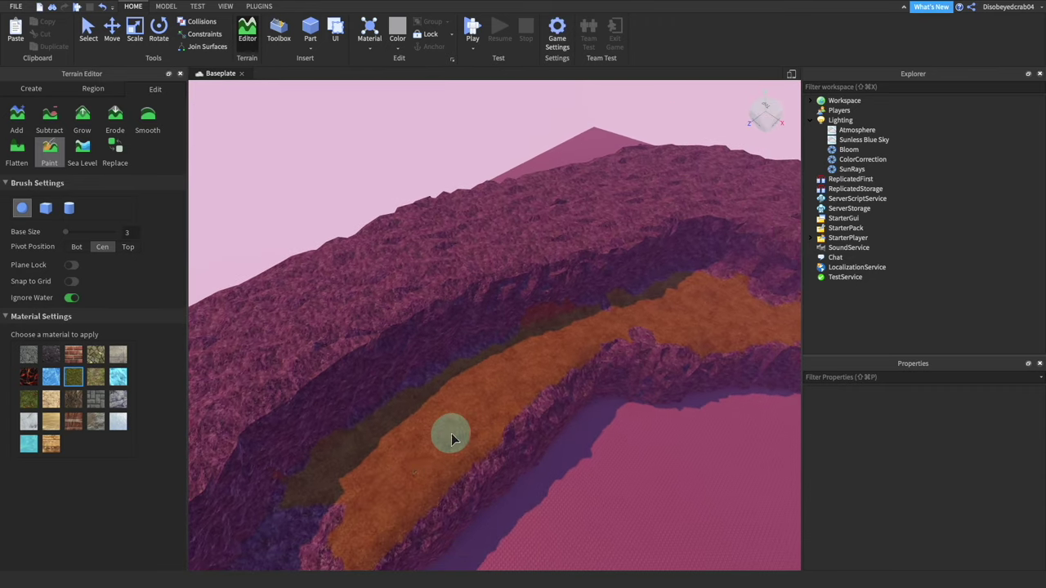
Carry the grass path around the following curve of the lower ledge.
{"action": "right_click_drag", "start_coordinate": [465, 449], "coordinate": [464, 448]}
{"action": "key", "text": "a"}
{"action": "mouse_move", "coordinate": [567, 378]}
{"action": "left_mouse_down"}
{"action": "mouse_move", "coordinate": [550, 341]}
{"action": "mouse_move", "coordinate": [503, 326]}
{"action": "mouse_move", "coordinate": [468, 336]}
{"action": "left_mouse_up"}
{"action": "right_click_drag", "start_coordinate": [683, 351], "coordinate": [683, 350]}
{"action": "key", "text": "a"}
{"action": "mouse_move", "coordinate": [594, 322]}
{"action": "left_mouse_down"}
{"action": "mouse_move", "coordinate": [583, 321]}
{"action": "mouse_move", "coordinate": [602, 291]}
{"action": "mouse_move", "coordinate": [560, 241]}
{"action": "mouse_move", "coordinate": [463, 203]}
{"action": "mouse_move", "coordinate": [677, 269]}
{"action": "mouse_move", "coordinate": [537, 205]}
{"action": "mouse_move", "coordinate": [339, 406]}
{"action": "left_mouse_up"}
{"action": "left_click_drag", "start_coordinate": [398, 363], "coordinate": [434, 318]}
{"action": "right_click_drag", "start_coordinate": [434, 318], "coordinate": [434, 318]}
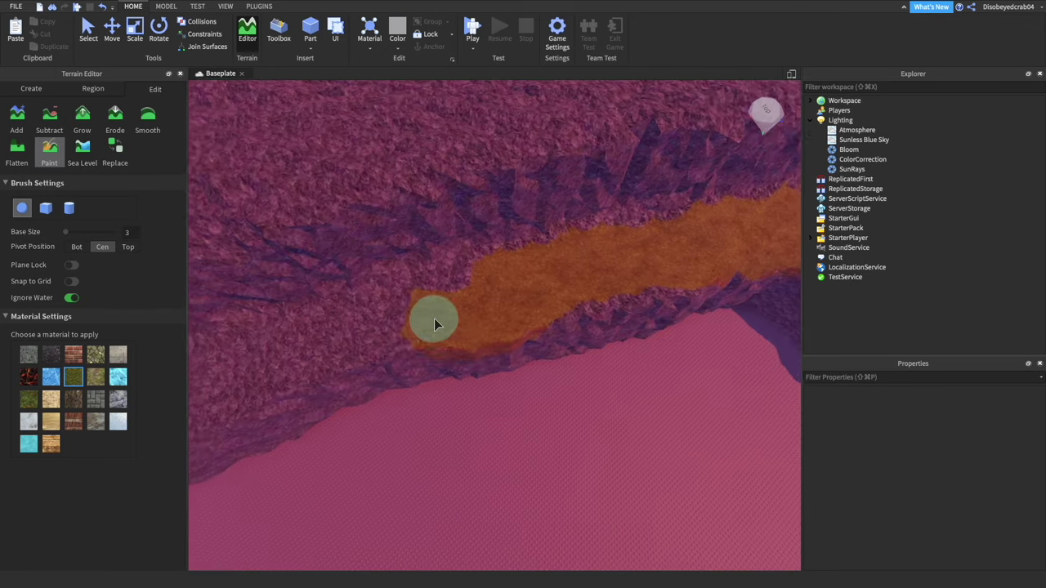
Paint grass over the remaining bare stretch of the ledge.
{"action": "left_click_drag", "start_coordinate": [434, 318], "coordinate": [369, 348]}
{"action": "right_click_drag", "start_coordinate": [369, 348], "coordinate": [368, 348]}
{"action": "mouse_move", "coordinate": [368, 348]}
{"action": "left_mouse_down"}
{"action": "mouse_move", "coordinate": [403, 252]}
{"action": "mouse_move", "coordinate": [392, 219]}
{"action": "left_mouse_up"}
{"action": "right_click_drag", "start_coordinate": [392, 219], "coordinate": [420, 226]}
{"action": "mouse_move", "coordinate": [542, 386]}
{"action": "left_mouse_down"}
{"action": "mouse_move", "coordinate": [662, 338]}
{"action": "mouse_move", "coordinate": [700, 181]}
{"action": "left_mouse_up"}
{"action": "right_click_drag", "start_coordinate": [700, 181], "coordinate": [700, 182]}
Enable Decoration on the Terrain object so the painted grass grows blades.
{"action": "key", "text": "w"}
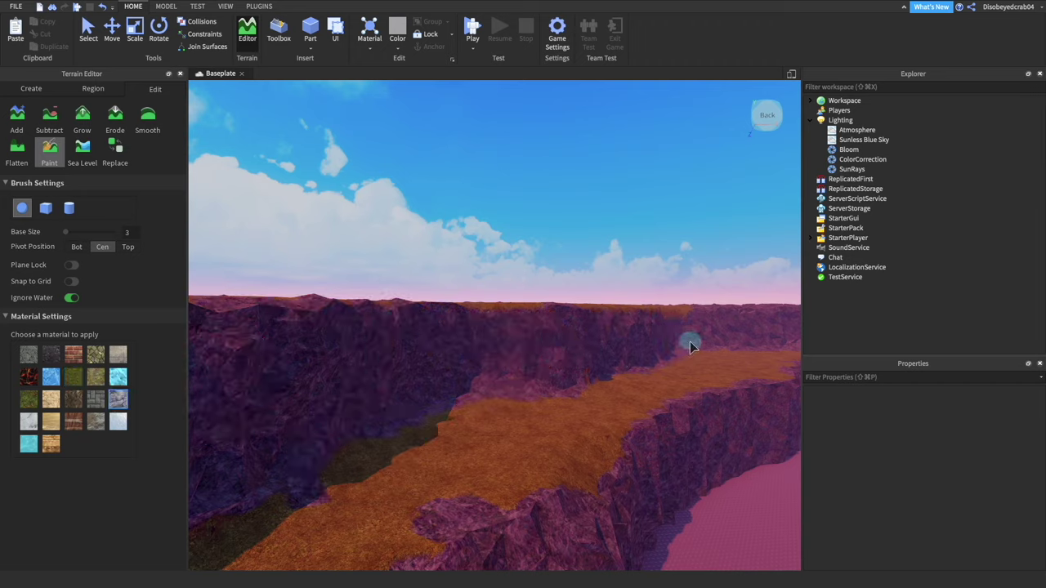
{"action": "right_click_drag", "start_coordinate": [690, 342], "coordinate": [647, 366]}
{"action": "key", "text": "w"}
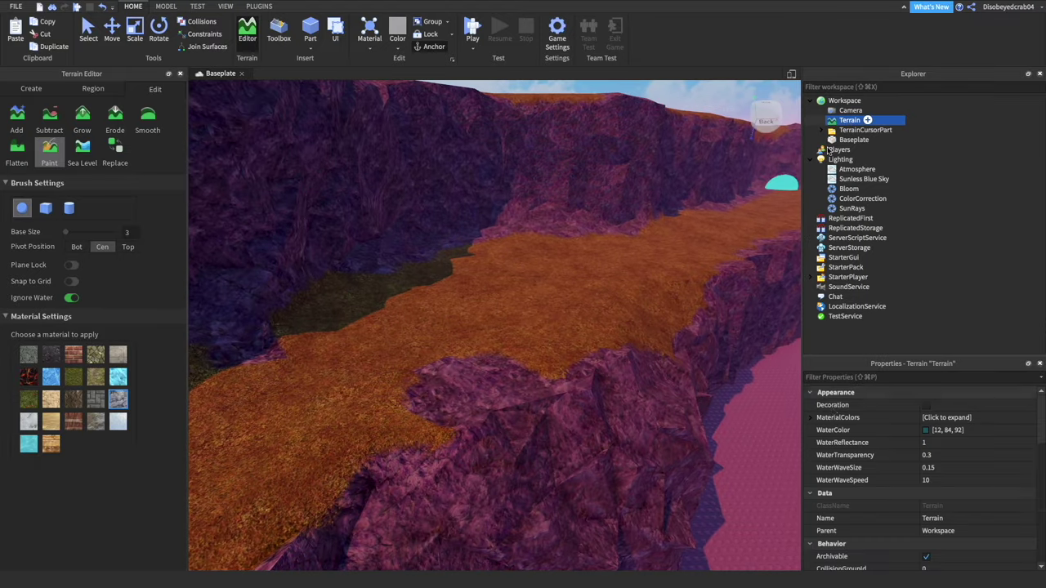
{"action": "left_click", "coordinate": [926, 404]}
{"action": "scroll", "coordinate": [572, 318], "scroll_direction": "up", "scroll_amount": 6}
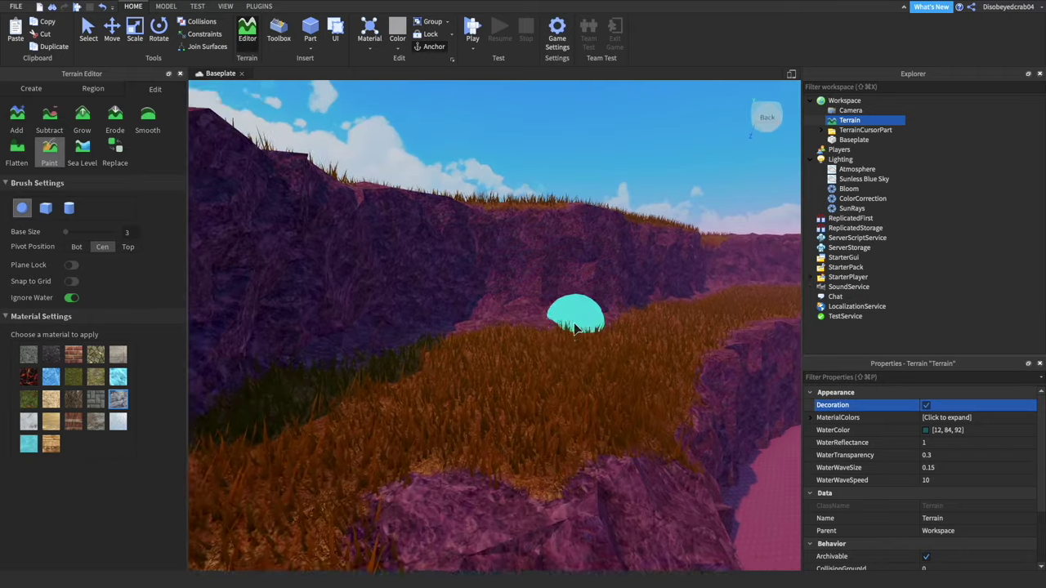
Paint rock over the stray grass patches on the inner cliff face below the ledge.
{"action": "right_click_drag", "start_coordinate": [573, 323], "coordinate": [578, 303]}
{"action": "scroll", "coordinate": [560, 249], "scroll_direction": "up", "scroll_amount": 4}
{"action": "key", "text": "w"}
{"action": "right_click_drag", "start_coordinate": [560, 249], "coordinate": [560, 249]}
{"action": "left_click_drag", "start_coordinate": [630, 211], "coordinate": [670, 188]}
{"action": "right_click_drag", "start_coordinate": [670, 188], "coordinate": [602, 221]}
{"action": "left_click_drag", "start_coordinate": [602, 221], "coordinate": [456, 212]}
{"action": "right_click_drag", "start_coordinate": [455, 213], "coordinate": [460, 345]}
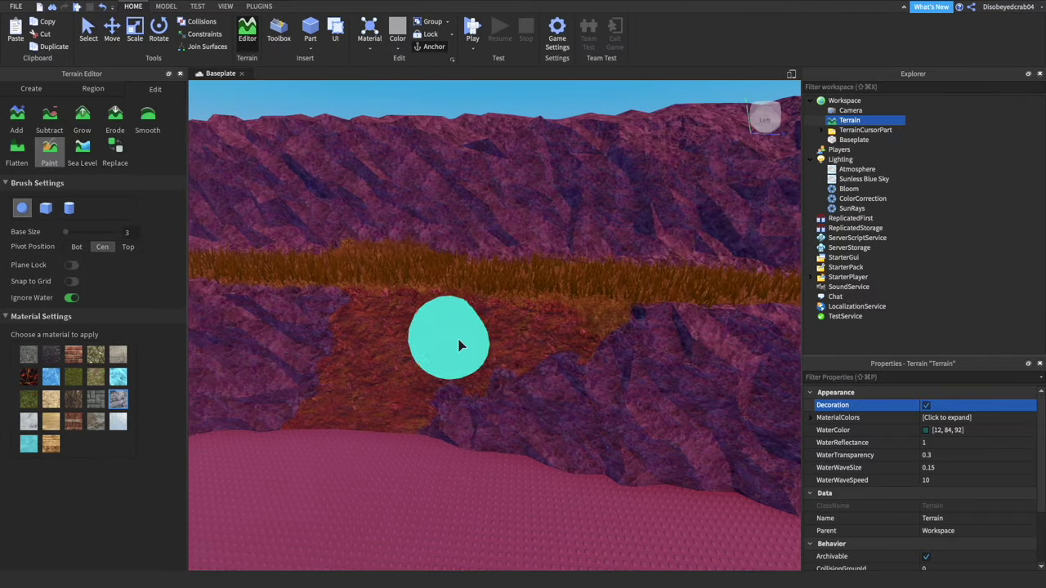
{"action": "left_click_drag", "start_coordinate": [460, 346], "coordinate": [562, 413]}
Convert the baseplate to cobblestone terrain with the Part to Terrain plugin, and reopen the Terrain Editor.
{"action": "right_click_drag", "start_coordinate": [562, 413], "coordinate": [578, 402]}
{"action": "key", "text": "w"}
{"action": "right_click_drag", "start_coordinate": [467, 436], "coordinate": [409, 358]}
{"action": "key", "text": "w"}
{"action": "right_click_drag", "start_coordinate": [246, 136], "coordinate": [189, 96]}
{"action": "key", "text": "w"}
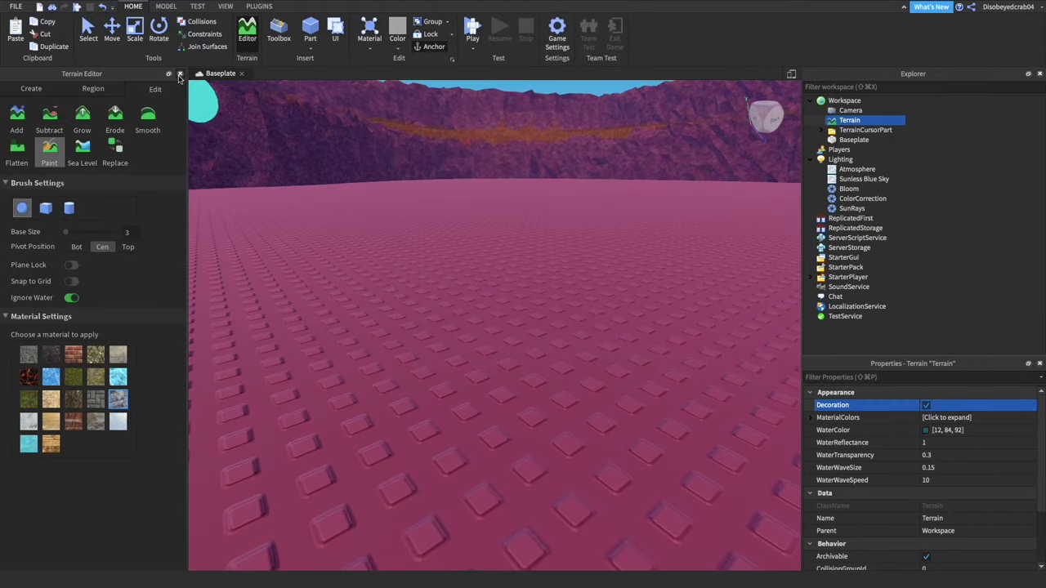
{"action": "left_click", "coordinate": [179, 74]}
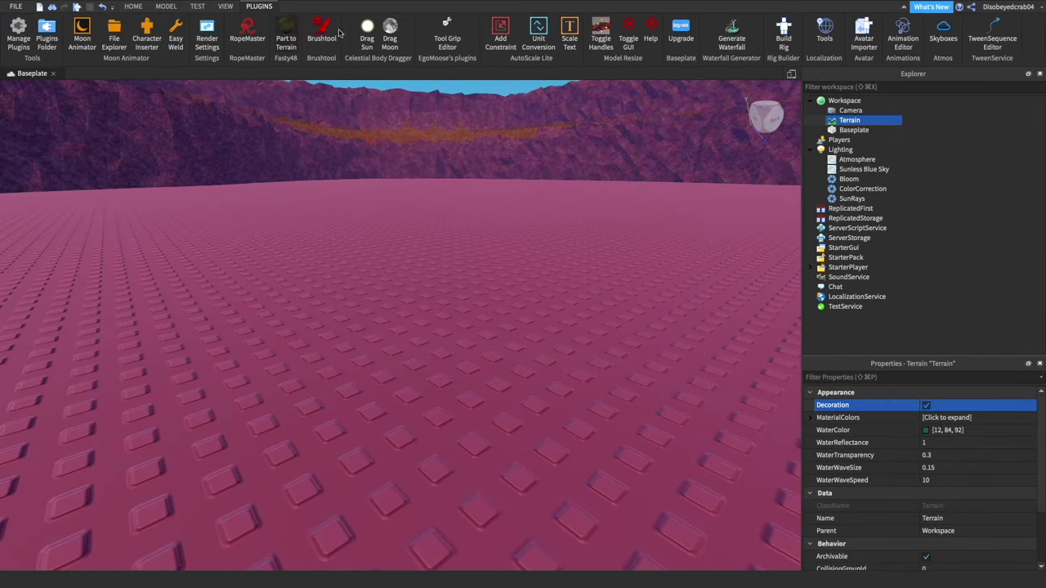
{"action": "left_click", "coordinate": [290, 29]}
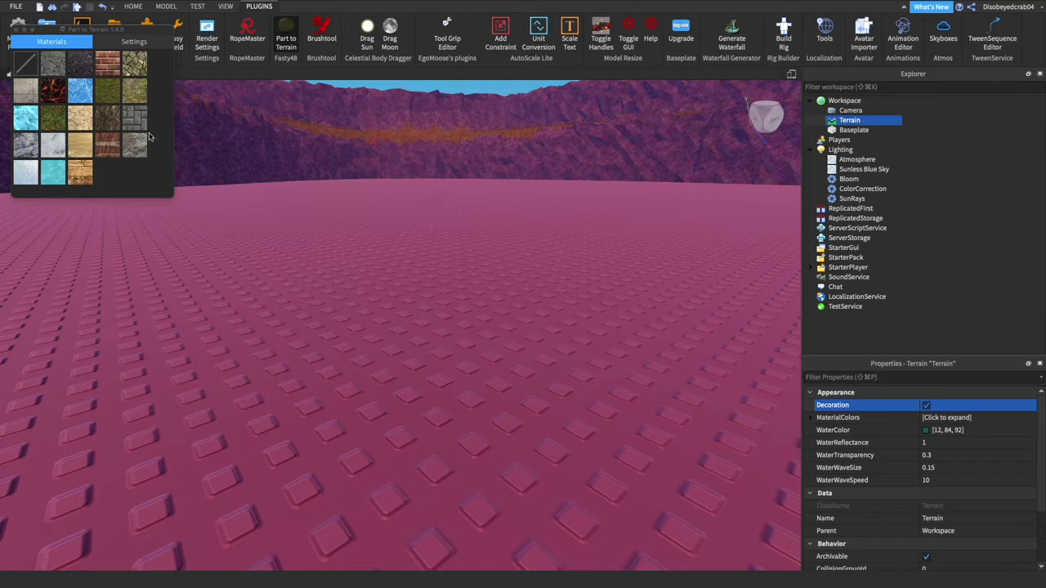
{"action": "left_click", "coordinate": [141, 69]}
{"action": "left_click", "coordinate": [391, 252]}
{"action": "right_click_drag", "start_coordinate": [392, 252], "coordinate": [393, 252]}
{"action": "scroll", "coordinate": [393, 251], "scroll_direction": "down", "scroll_amount": 5}
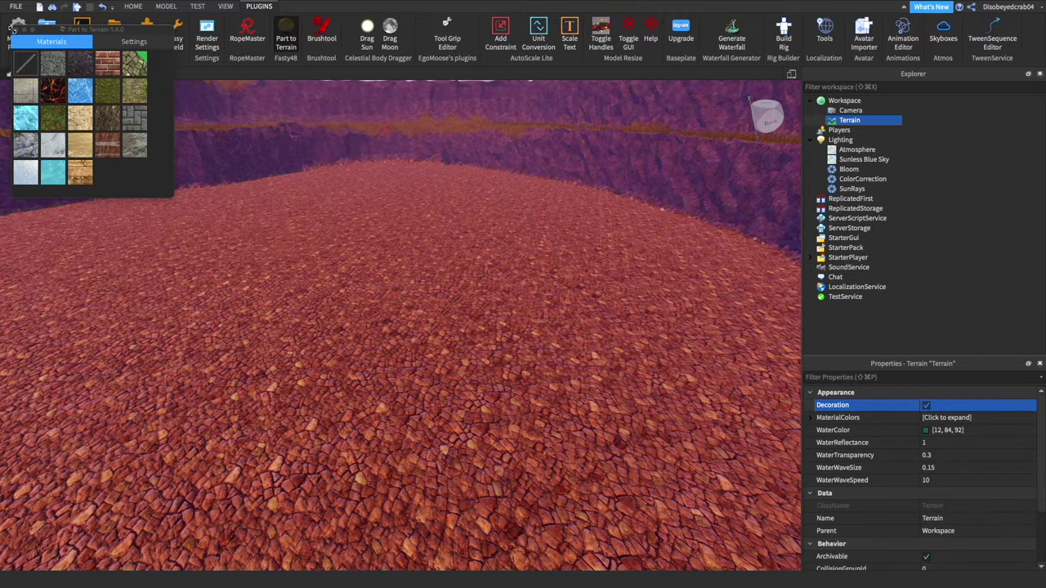
{"action": "left_click", "coordinate": [18, 30]}
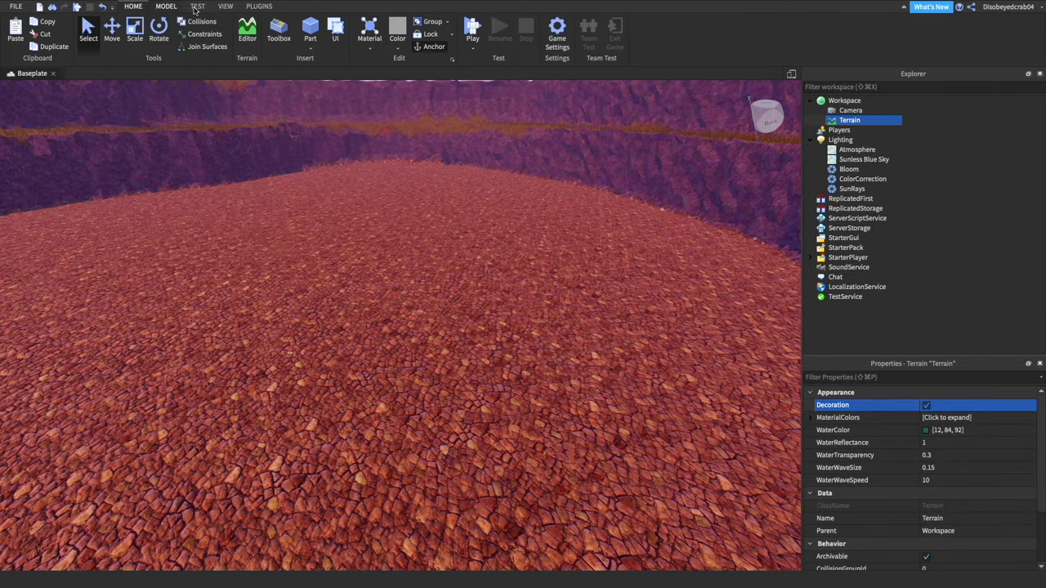
{"action": "left_click", "coordinate": [247, 37]}
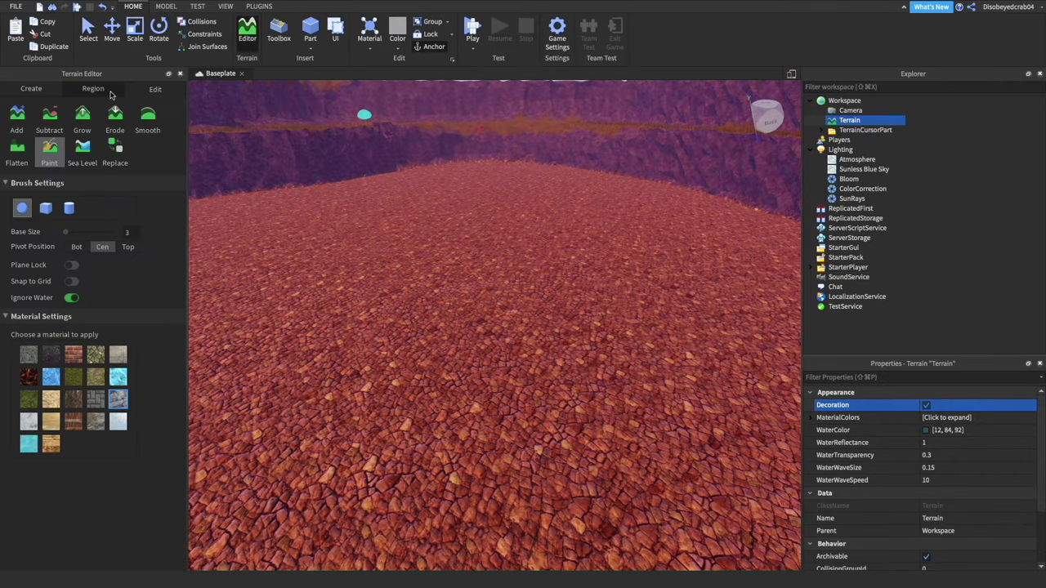
{"action": "left_click_drag", "start_coordinate": [444, 155], "coordinate": [239, 441]}
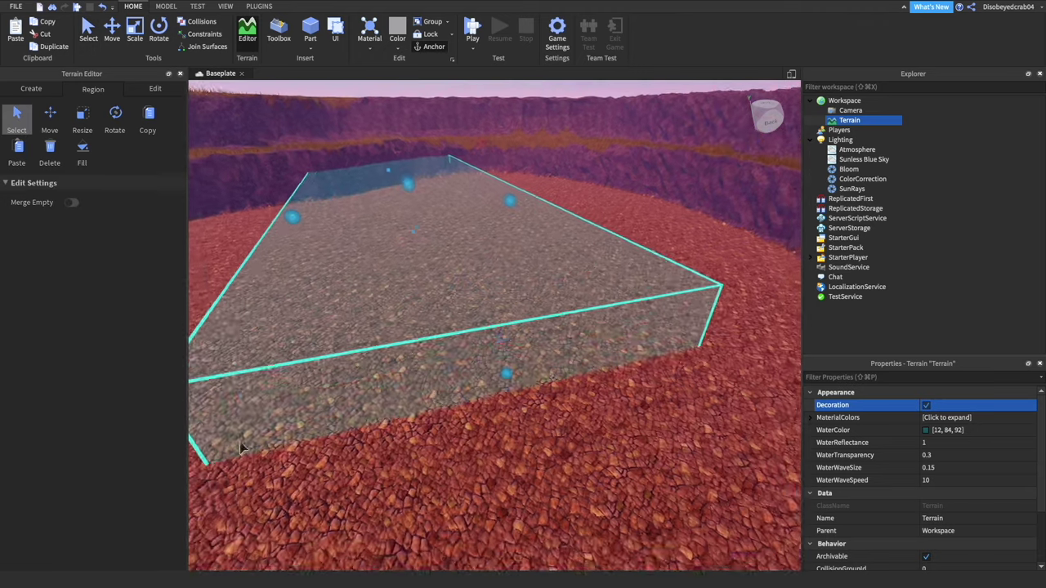
{"action": "right_click_drag", "start_coordinate": [390, 401], "coordinate": [497, 222]}
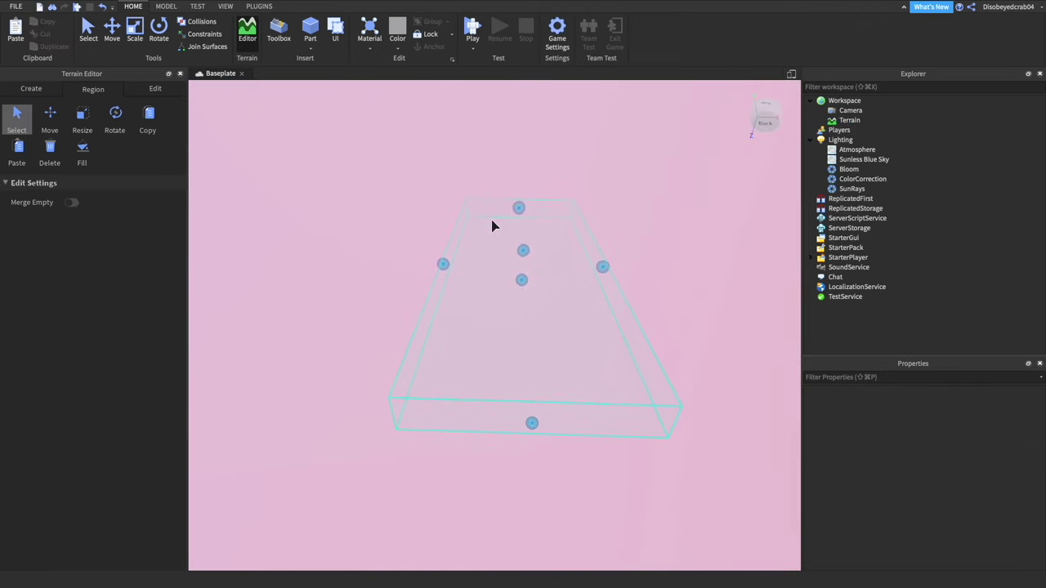
{"action": "right_click_drag", "start_coordinate": [533, 284], "coordinate": [544, 272]}
{"action": "key", "text": "super+z"}
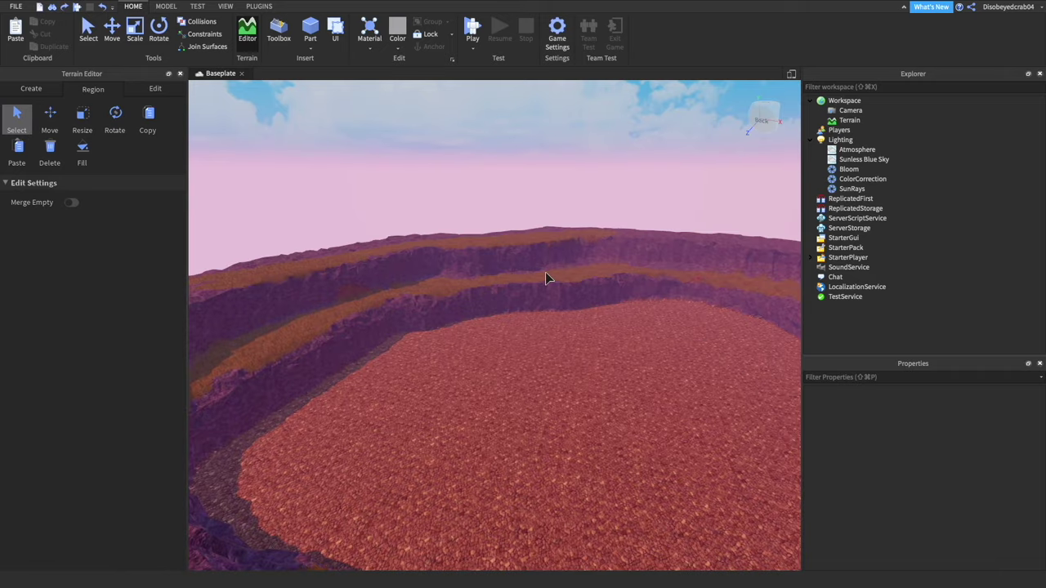
Select a terrain region on the cobblestone floor and stretch it toward the ring's inner walls.
{"action": "left_click_drag", "start_coordinate": [557, 310], "coordinate": [776, 582]}
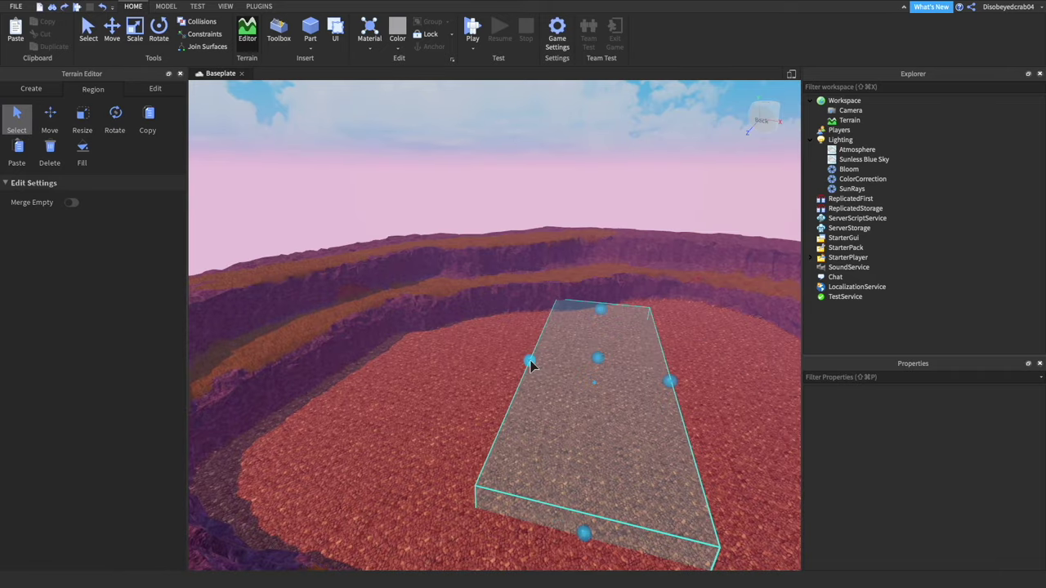
{"action": "left_click_drag", "start_coordinate": [530, 361], "coordinate": [332, 336]}
{"action": "right_click_drag", "start_coordinate": [332, 336], "coordinate": [337, 336]}
{"action": "scroll", "coordinate": [338, 336], "scroll_direction": "down", "scroll_amount": 5}
{"action": "left_click_drag", "start_coordinate": [378, 346], "coordinate": [387, 438]}
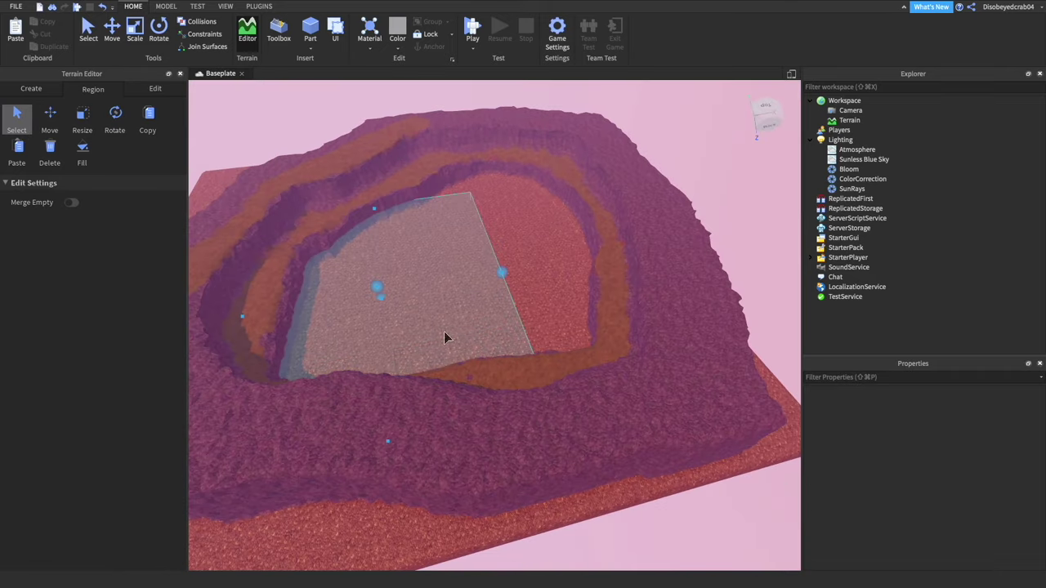
Extend the region past the inner walls on all sides and set its top just below the grass ledge.
{"action": "left_click_drag", "start_coordinate": [501, 273], "coordinate": [645, 266]}
{"action": "left_click_drag", "start_coordinate": [441, 198], "coordinate": [435, 160]}
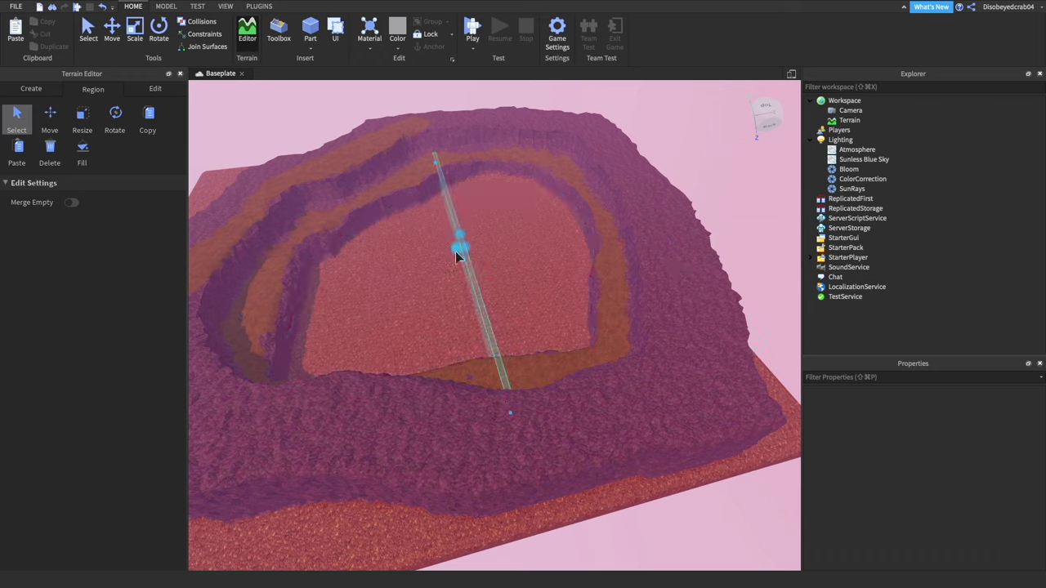
{"action": "left_click_drag", "start_coordinate": [457, 257], "coordinate": [407, 263]}
{"action": "left_click_drag", "start_coordinate": [463, 247], "coordinate": [625, 237]}
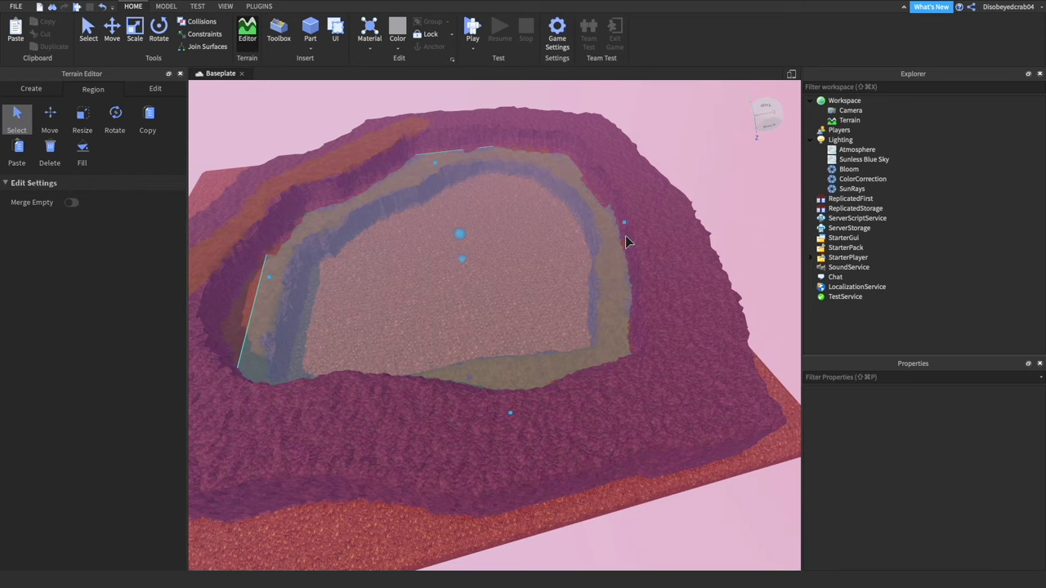
{"action": "left_click_drag", "start_coordinate": [461, 236], "coordinate": [459, 246]}
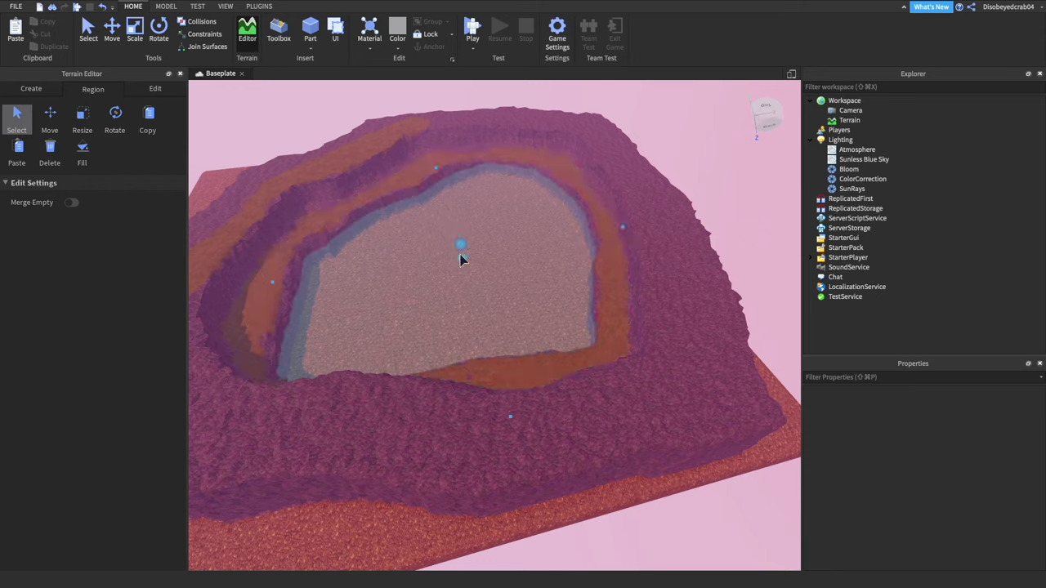
Fill the selected region with water and close the Terrain Editor.
{"action": "left_click", "coordinate": [83, 155]}
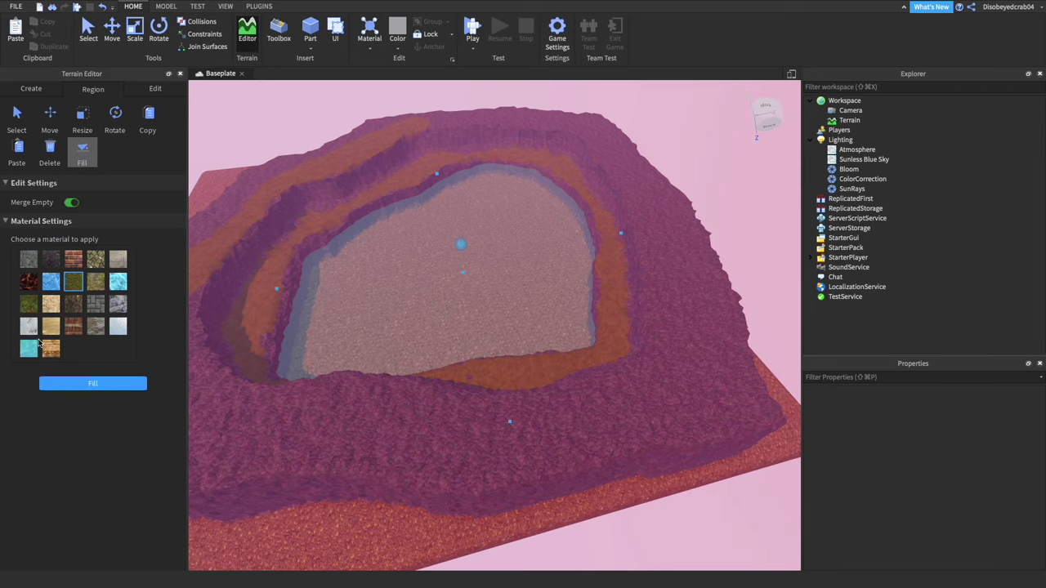
{"action": "left_click", "coordinate": [93, 384]}
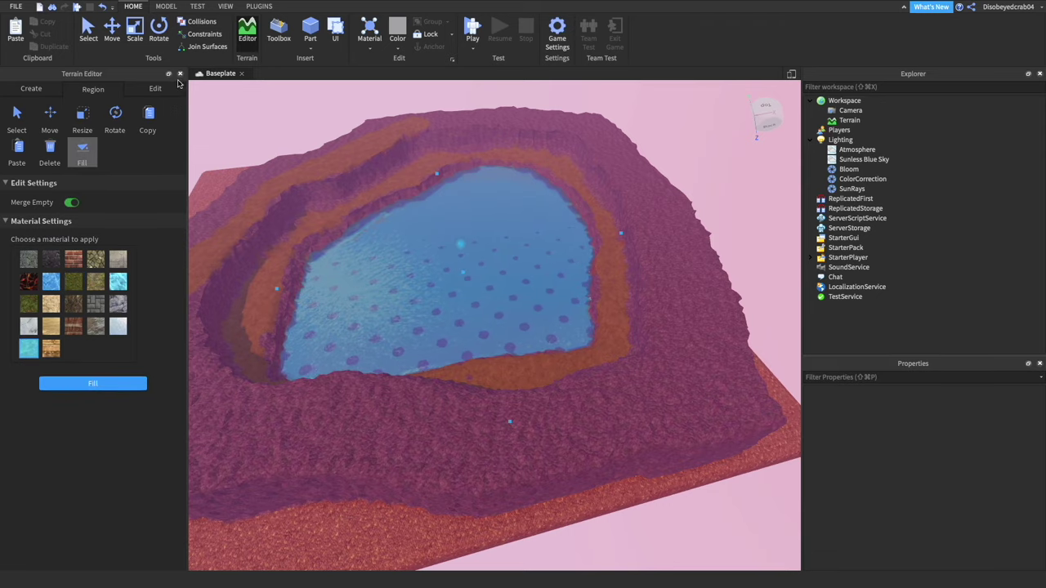
{"action": "left_click", "coordinate": [180, 73]}
{"action": "scroll", "coordinate": [376, 345], "scroll_direction": "up", "scroll_amount": 10}
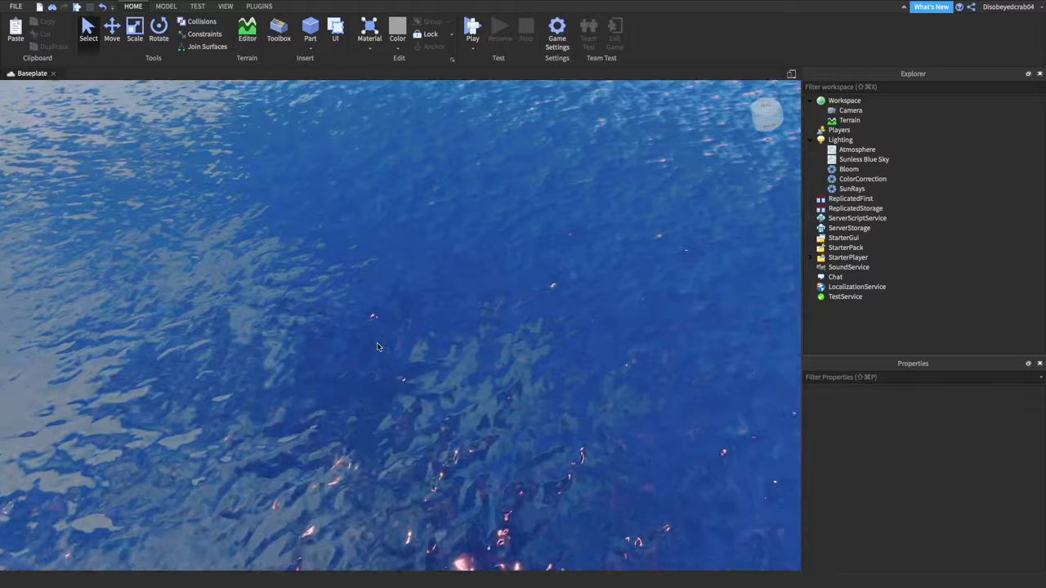
Set the terrain's water colour to the olive tone 92, 83, 18.
{"action": "right_click_drag", "start_coordinate": [376, 345], "coordinate": [377, 346]}
{"action": "key", "text": "w"}
{"action": "scroll", "coordinate": [376, 347], "scroll_direction": "down", "scroll_amount": 10}
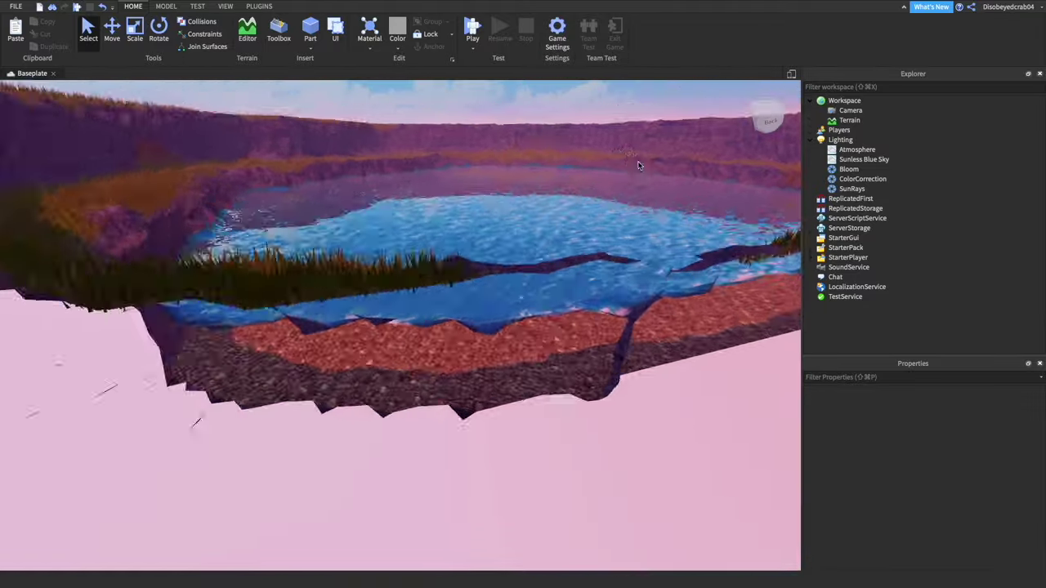
{"action": "scroll", "coordinate": [701, 190], "scroll_direction": "up", "scroll_amount": 10}
{"action": "right_click_drag", "start_coordinate": [701, 189], "coordinate": [700, 196]}
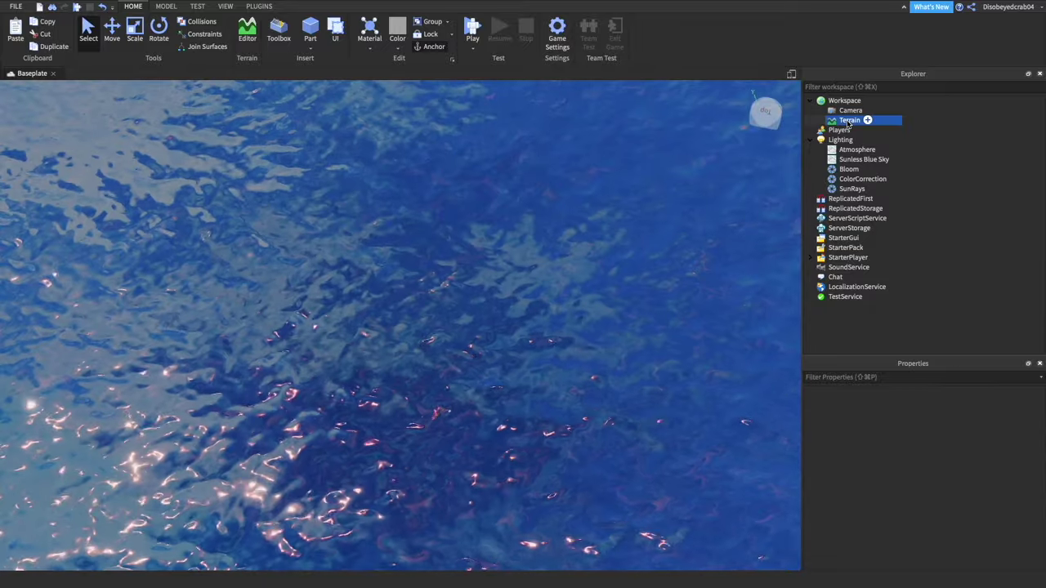
{"action": "left_click", "coordinate": [849, 121]}
{"action": "left_click", "coordinate": [937, 427]}
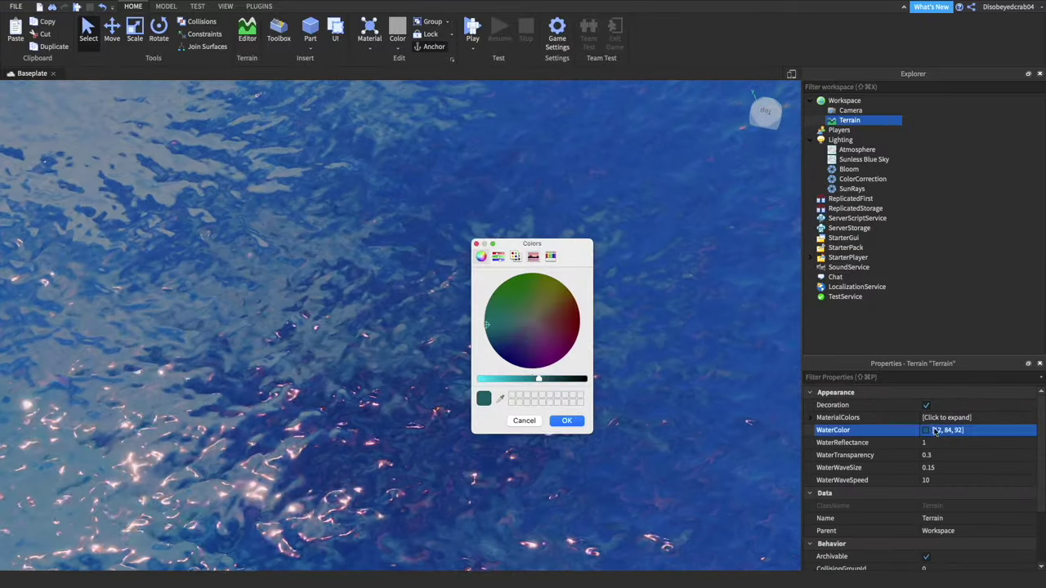
{"action": "left_click", "coordinate": [545, 299]}
{"action": "left_click", "coordinate": [554, 290]}
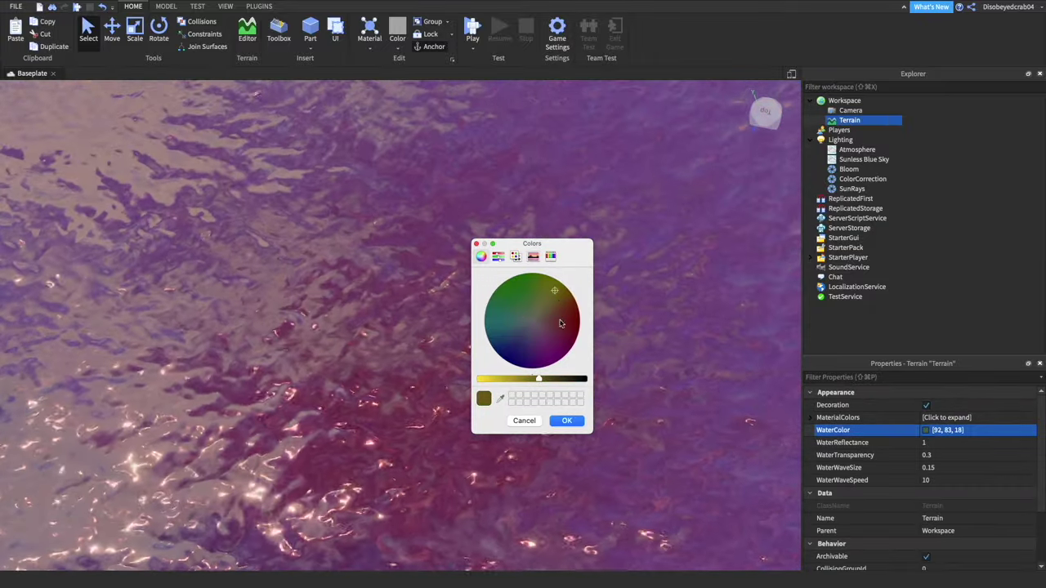
{"action": "left_click", "coordinate": [566, 420]}
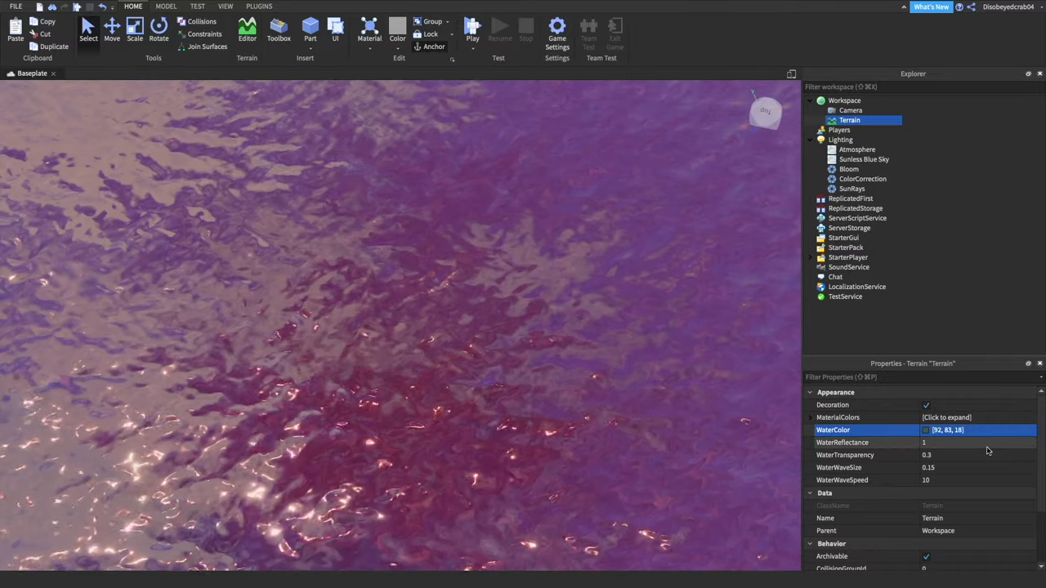
Raise the terrain's water transparency to about 0.95 and check the basin from above and below the surface.
{"action": "left_click", "coordinate": [977, 455]}
{"action": "left_click_drag", "start_coordinate": [977, 455], "coordinate": [1024, 453]}
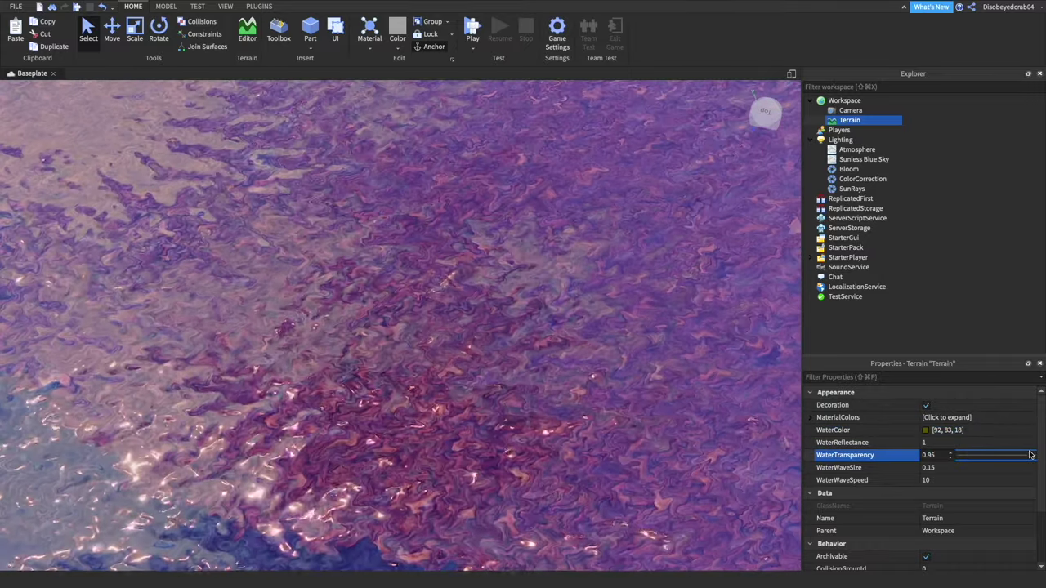
{"action": "left_click", "coordinate": [409, 376]}
{"action": "scroll", "coordinate": [408, 377], "scroll_direction": "down", "scroll_amount": 5}
{"action": "right_click_drag", "start_coordinate": [408, 376], "coordinate": [409, 377]}
{"action": "scroll", "coordinate": [408, 376], "scroll_direction": "up", "scroll_amount": 5}
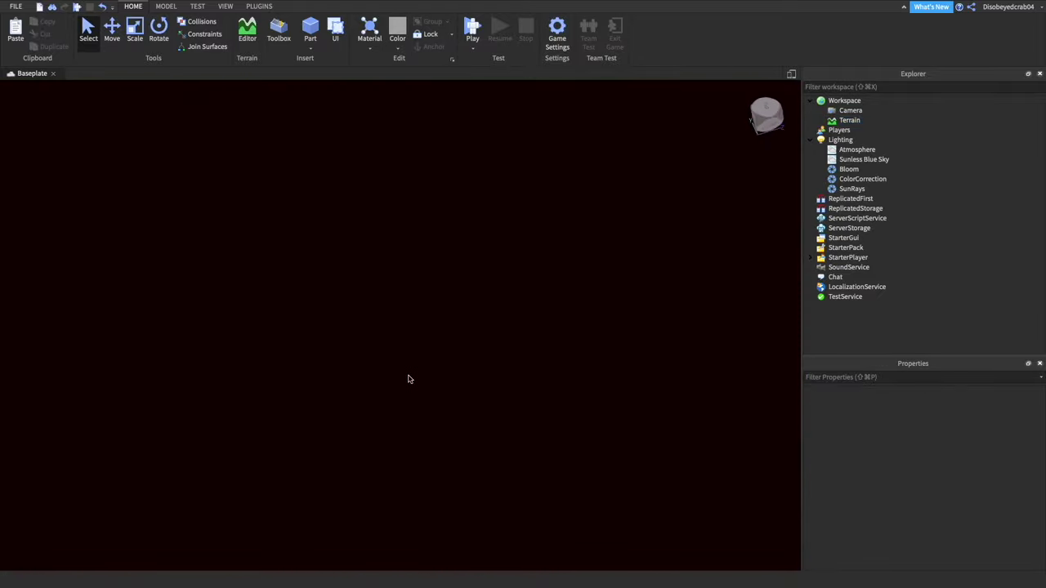
{"action": "scroll", "coordinate": [409, 376], "scroll_direction": "down", "scroll_amount": 5}
{"action": "scroll", "coordinate": [408, 378], "scroll_direction": "up", "scroll_amount": 3}
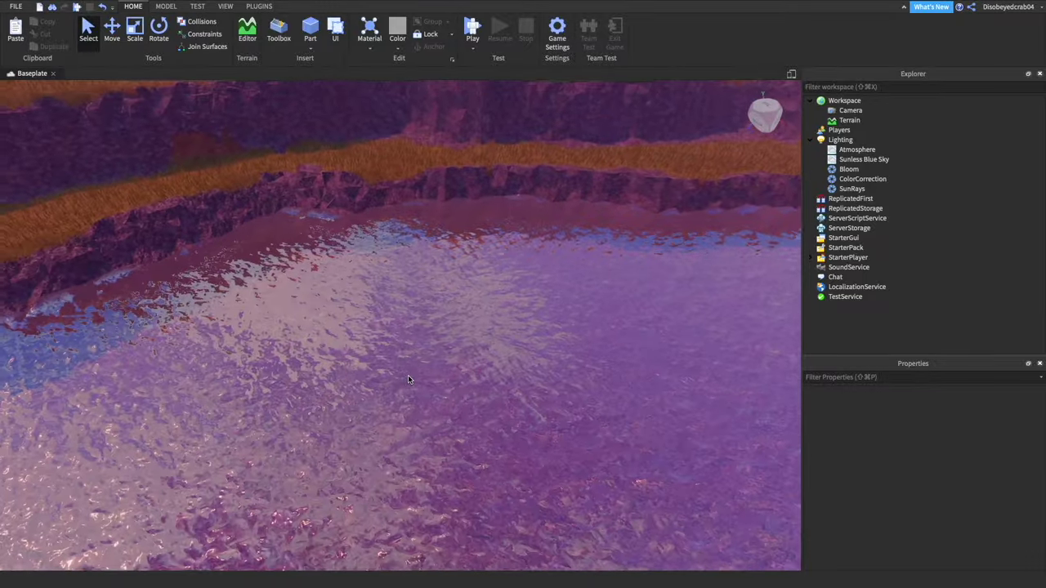
Reposition the sun low above the rock ring's rim with the Drag Sun plugin and check the new light.
{"action": "right_click_drag", "start_coordinate": [408, 378], "coordinate": [409, 378]}
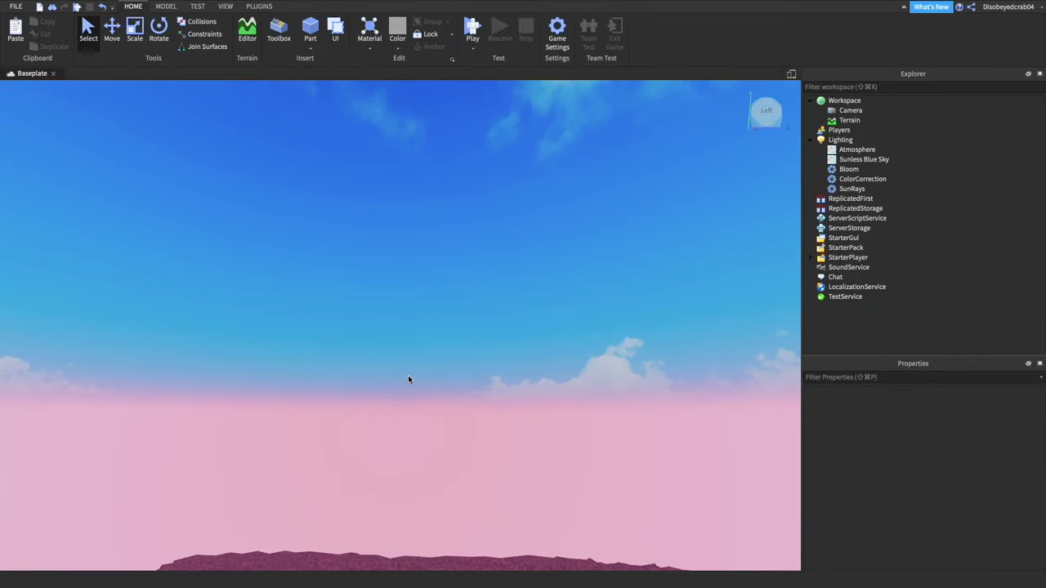
{"action": "left_click", "coordinate": [259, 7]}
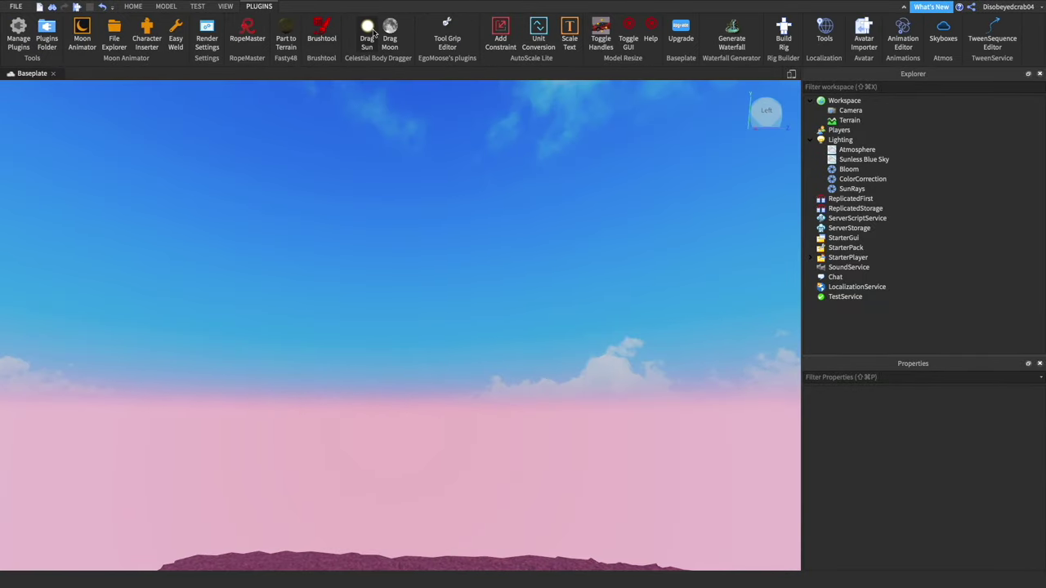
{"action": "left_click_drag", "start_coordinate": [379, 125], "coordinate": [538, 268]}
{"action": "right_click_drag", "start_coordinate": [539, 268], "coordinate": [550, 227]}
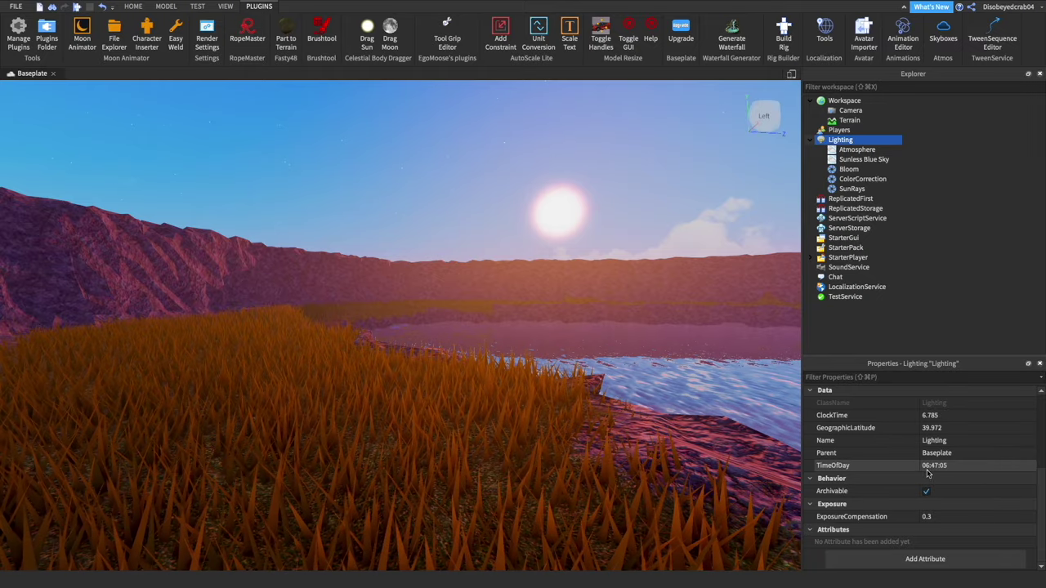
{"action": "right_click_drag", "start_coordinate": [462, 401], "coordinate": [520, 371]}
{"action": "key", "text": "w"}
{"action": "key", "text": "s"}
{"action": "scroll", "coordinate": [496, 453], "scroll_direction": "up", "scroll_amount": 12}
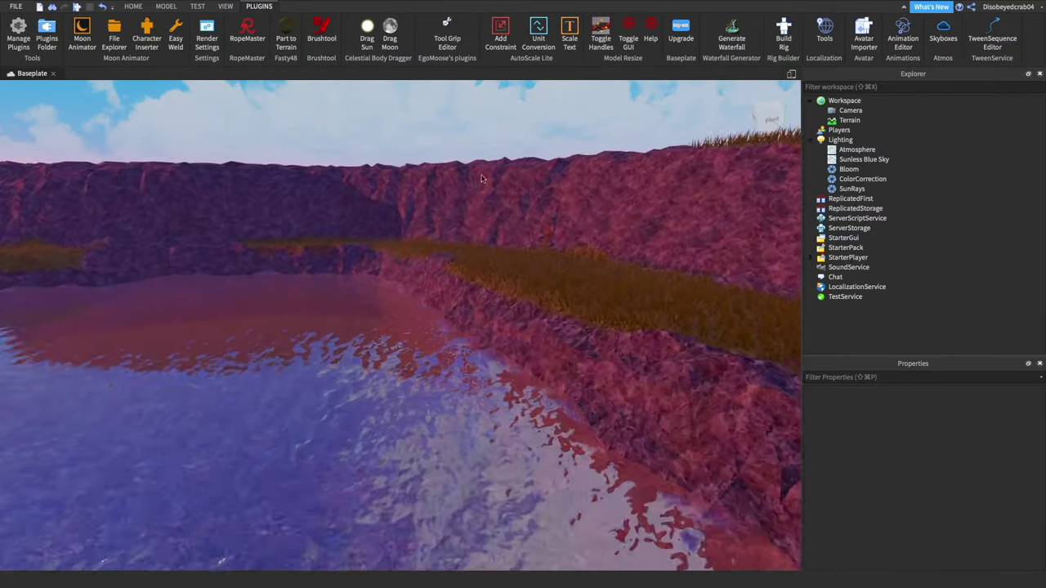
Insert the Forest Pack model from the Toolbox, close the Toolbox and look over the pack's trees and rocks.
{"action": "right_click_drag", "start_coordinate": [481, 178], "coordinate": [478, 188]}
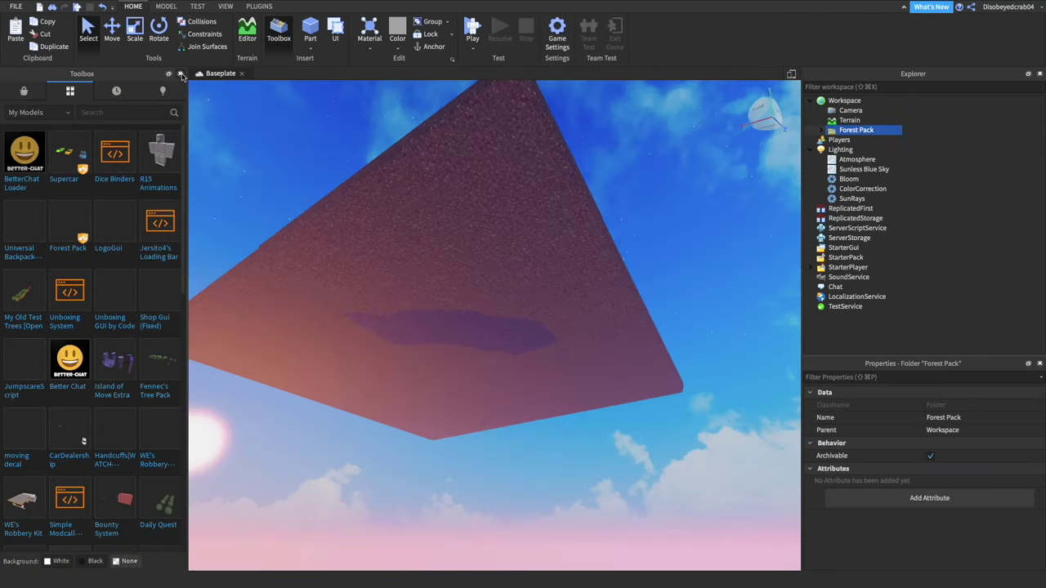
{"action": "left_click", "coordinate": [179, 72]}
{"action": "right_click_drag", "start_coordinate": [396, 221], "coordinate": [397, 226]}
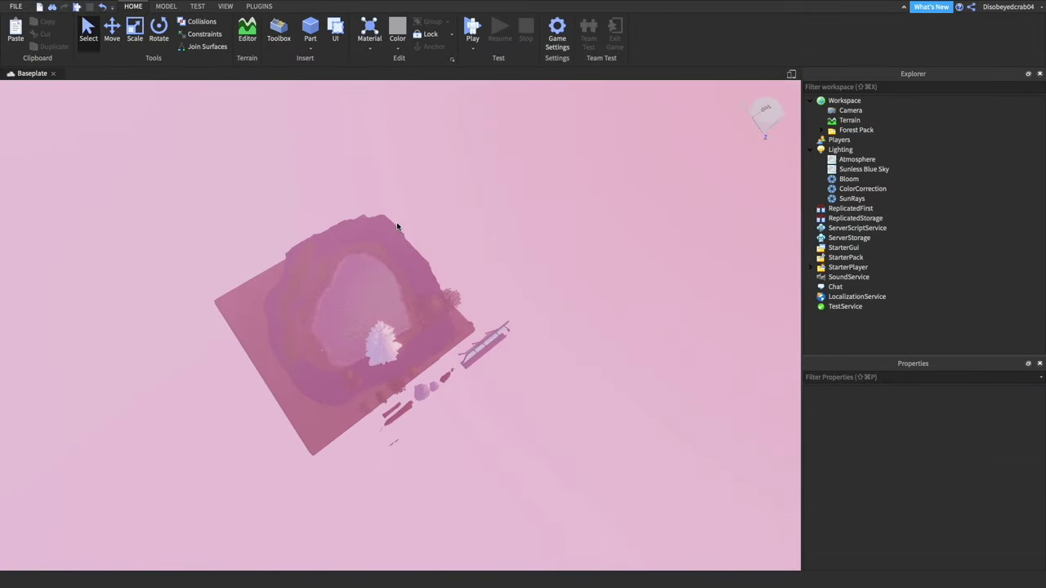
{"action": "scroll", "coordinate": [469, 226], "scroll_direction": "up", "scroll_amount": 10}
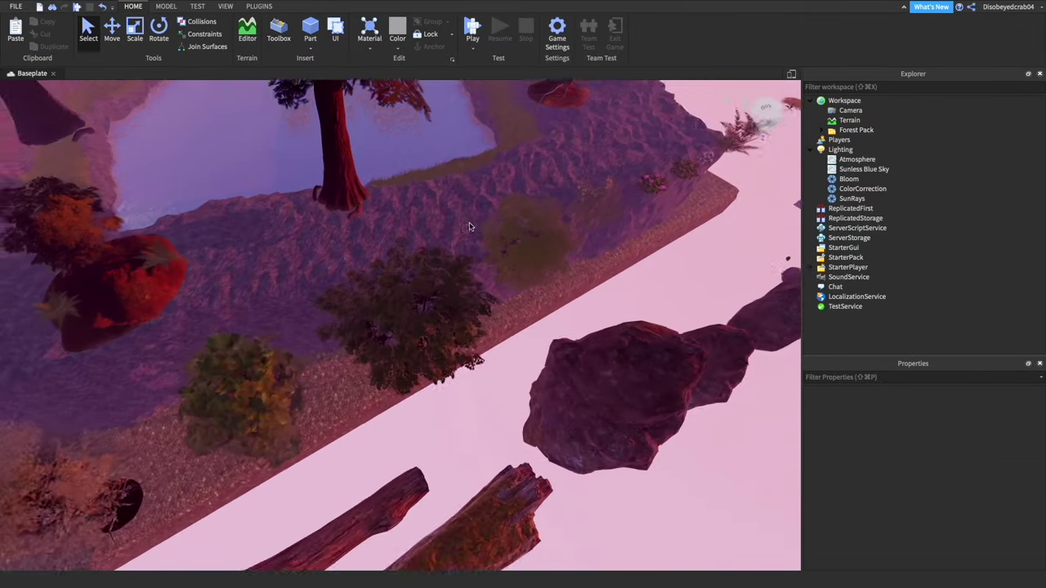
{"action": "scroll", "coordinate": [468, 226], "scroll_direction": "up", "scroll_amount": 10}
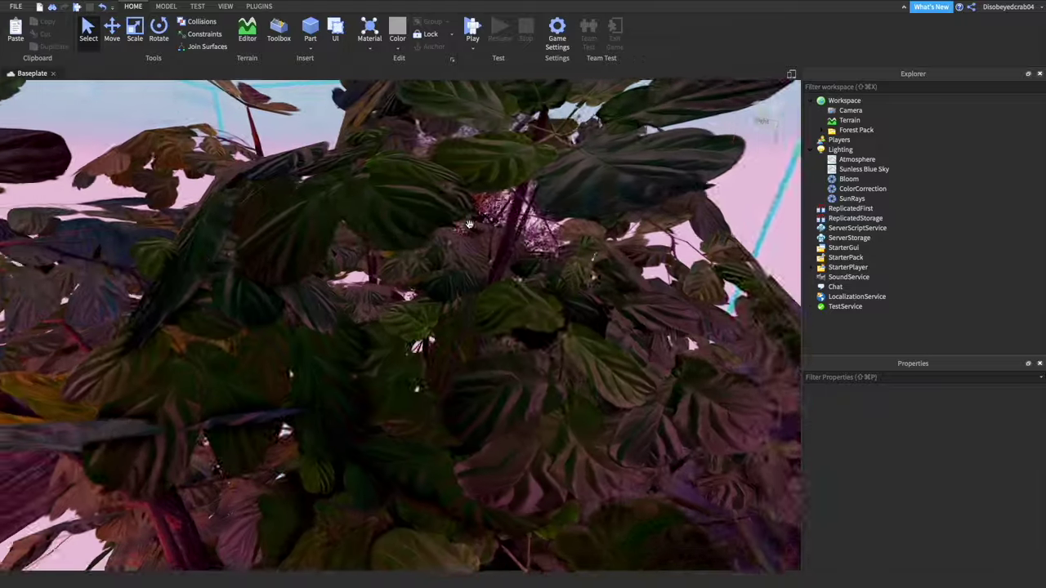
{"action": "scroll", "coordinate": [468, 225], "scroll_direction": "up", "scroll_amount": 10}
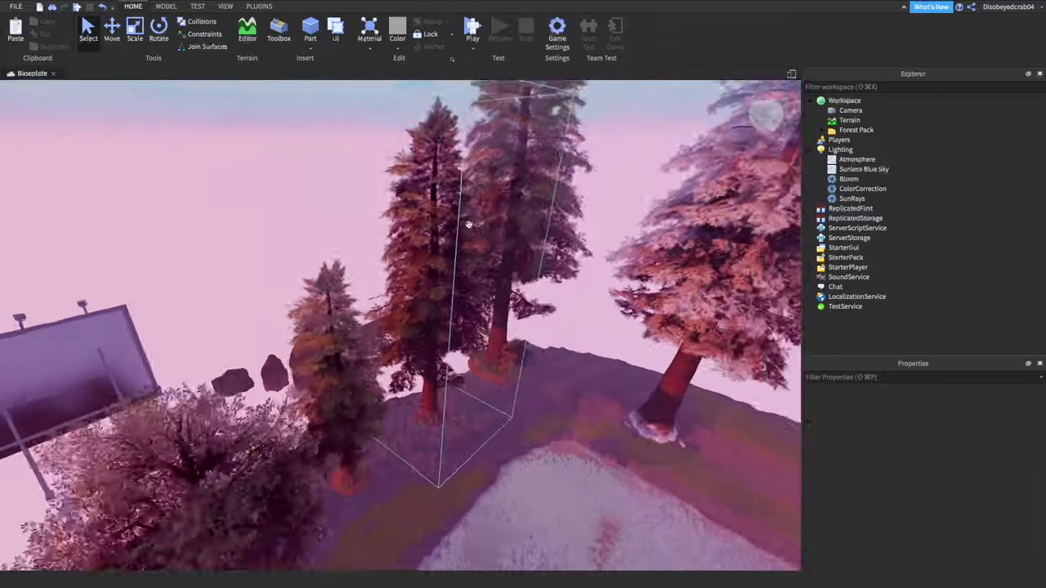
{"action": "scroll", "coordinate": [468, 225], "scroll_direction": "up", "scroll_amount": 10}
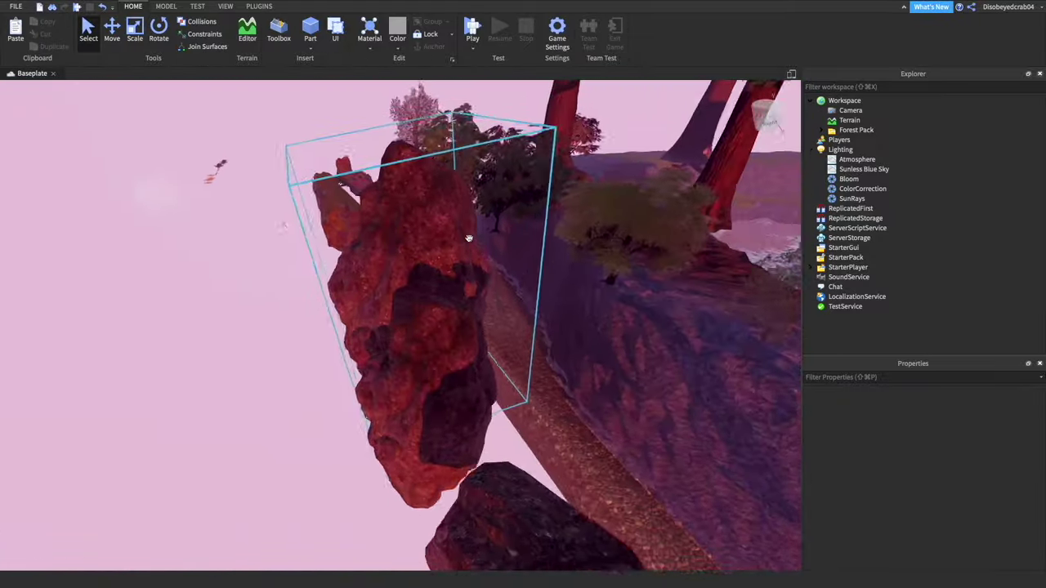
{"action": "scroll", "coordinate": [468, 238], "scroll_direction": "up", "scroll_amount": 8}
Move the LargeBoulder_Var02 model off the baseplate's edge into the basin's water.
{"action": "left_click", "coordinate": [416, 310]}
{"action": "scroll", "coordinate": [425, 307], "scroll_direction": "down", "scroll_amount": 10}
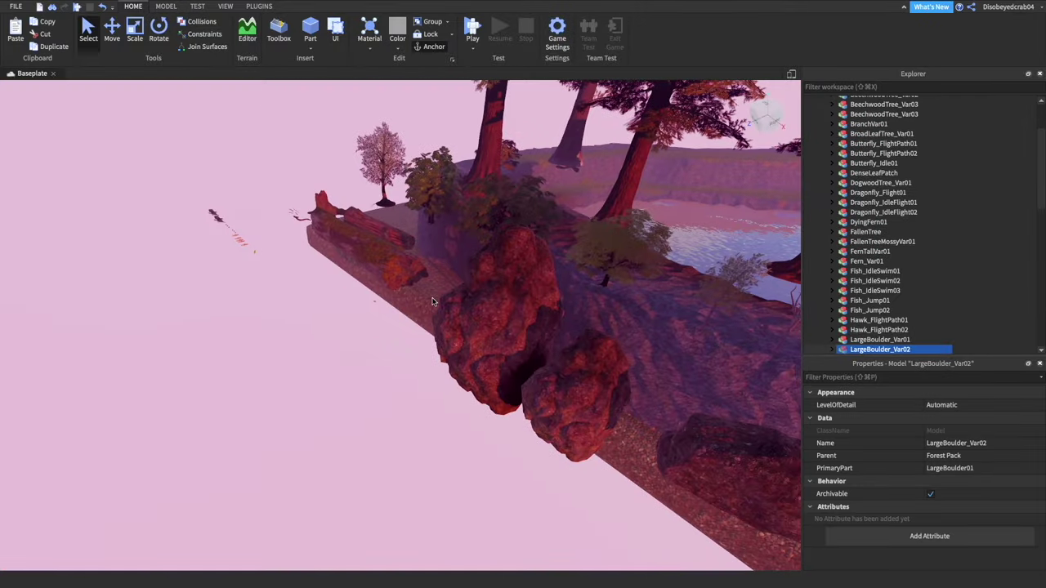
{"action": "scroll", "coordinate": [446, 306], "scroll_direction": "up", "scroll_amount": 3}
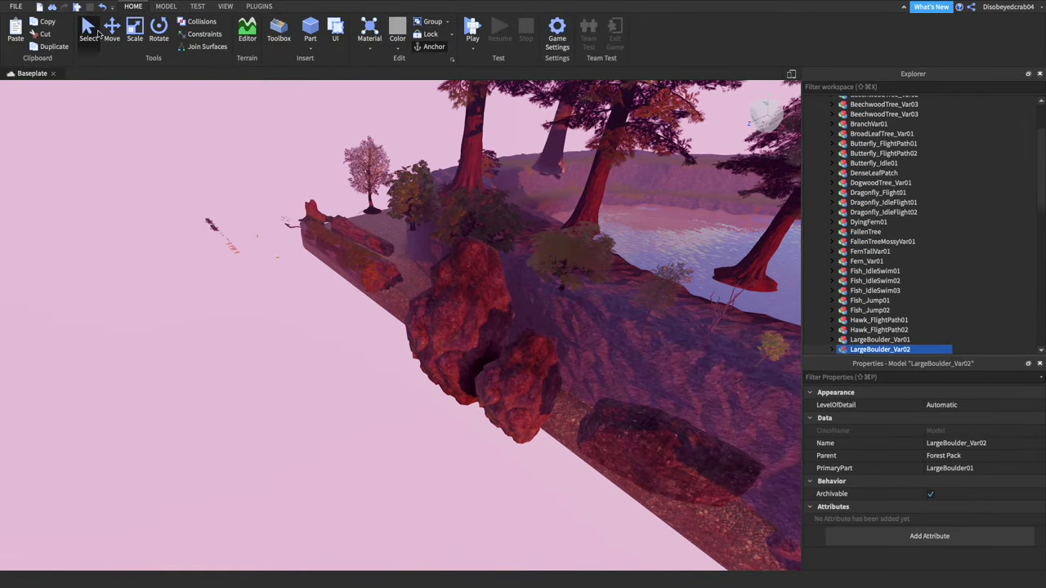
{"action": "scroll", "coordinate": [401, 355], "scroll_direction": "down", "scroll_amount": 8}
{"action": "scroll", "coordinate": [442, 281], "scroll_direction": "up", "scroll_amount": 8}
{"action": "right_click_drag", "start_coordinate": [442, 282], "coordinate": [440, 266]}
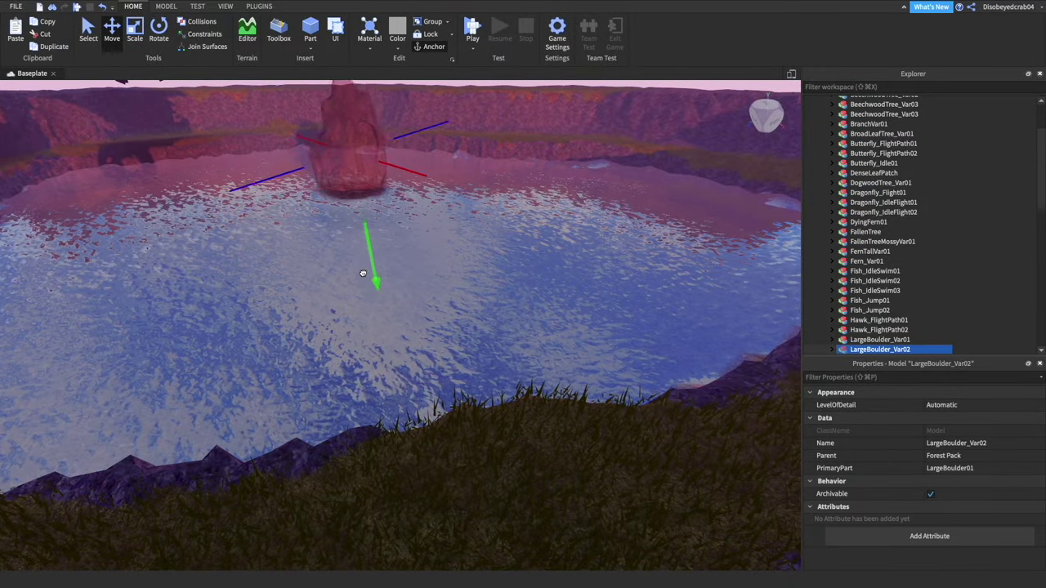
{"action": "left_click", "coordinate": [462, 268]}
Reposition the snowy redwood Redwood_Snowy01 along the ring beside the basin.
{"action": "scroll", "coordinate": [462, 267], "scroll_direction": "down", "scroll_amount": 10}
{"action": "right_click_drag", "start_coordinate": [462, 268], "coordinate": [460, 266]}
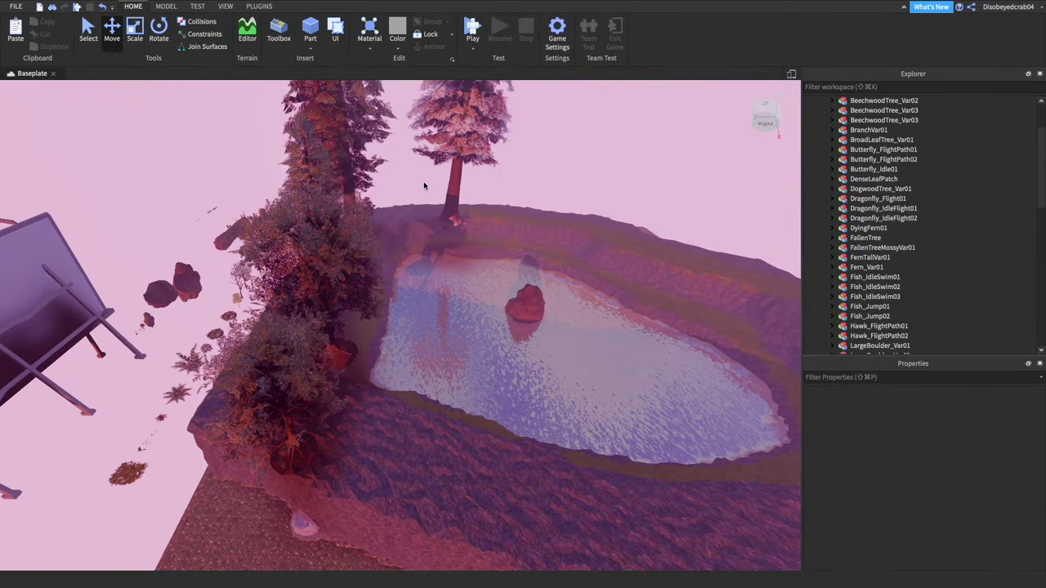
{"action": "left_click", "coordinate": [456, 183]}
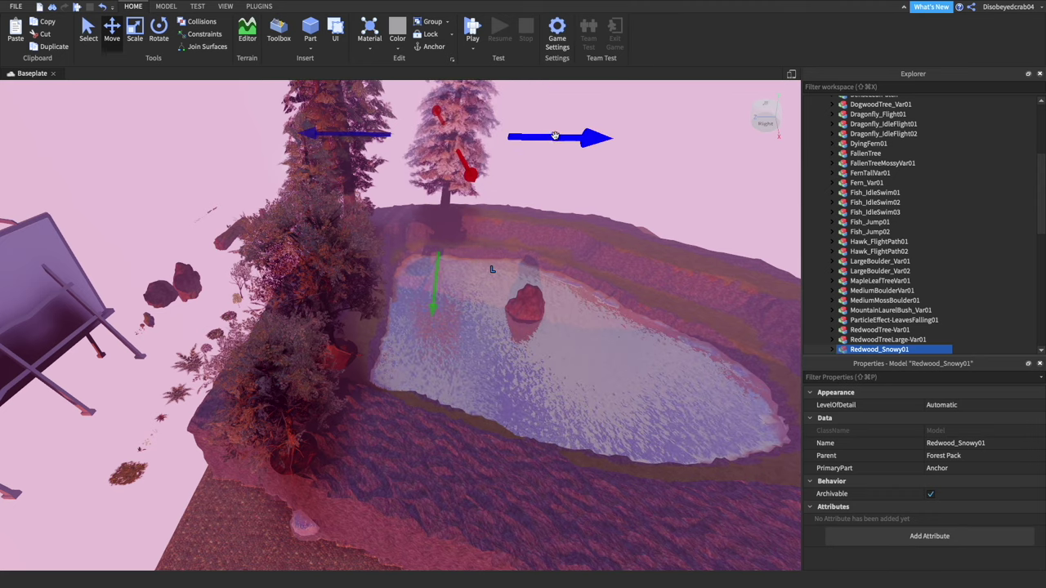
{"action": "left_click_drag", "start_coordinate": [550, 178], "coordinate": [658, 173]}
{"action": "left_click_drag", "start_coordinate": [639, 209], "coordinate": [662, 263]}
Locate the Forest Pack's fish models beside the ring and select Fish_Jump01.
{"action": "right_click_drag", "start_coordinate": [661, 263], "coordinate": [655, 263]}
{"action": "key", "text": "w"}
{"action": "key", "text": "w"}
{"action": "key", "text": "w"}
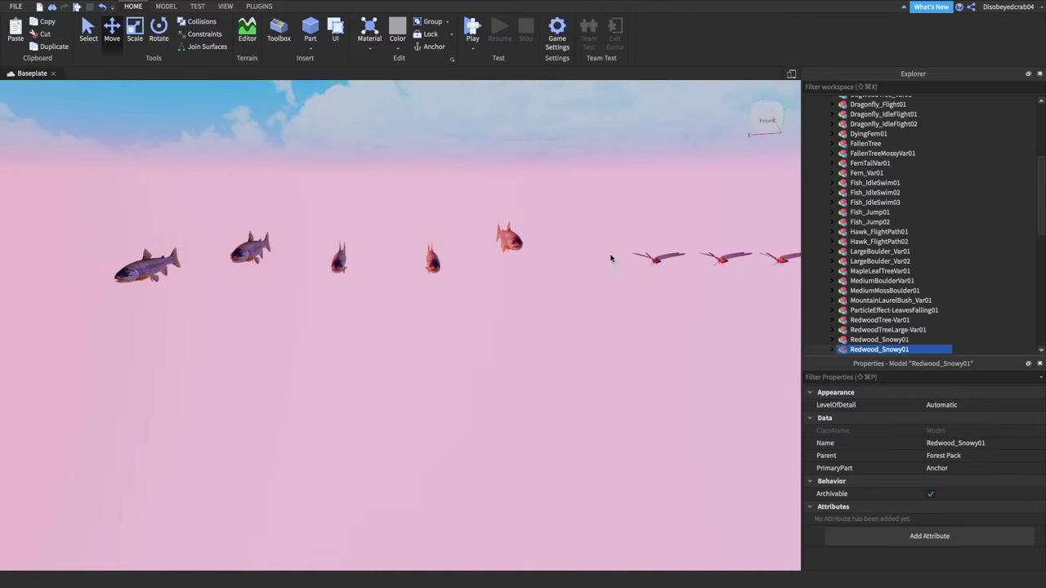
{"action": "right_click_drag", "start_coordinate": [433, 265], "coordinate": [430, 267]}
{"action": "key", "text": "w"}
{"action": "key", "text": "s"}
{"action": "key", "text": "s"}
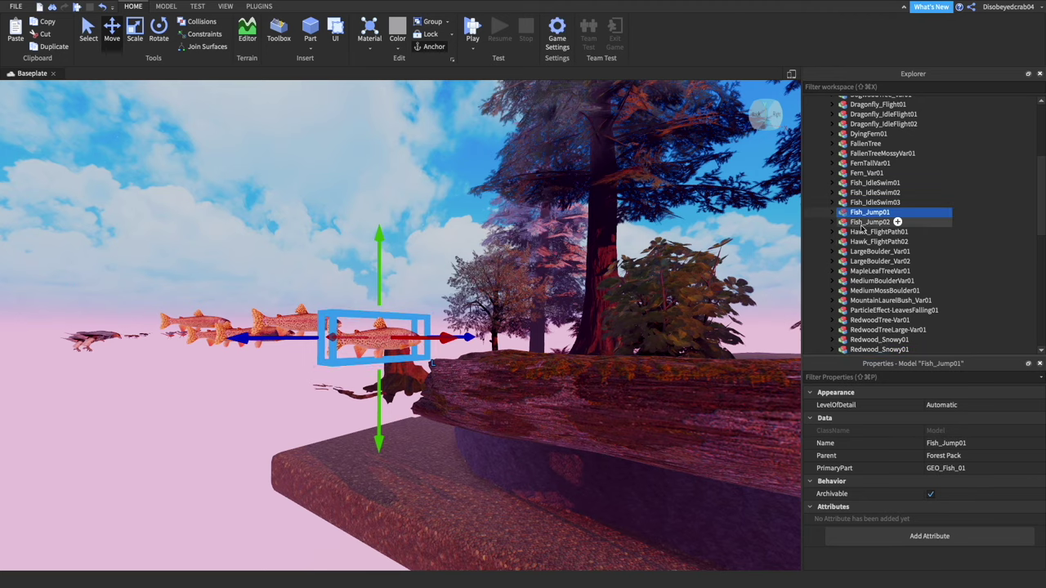
Select the Fish_IdleSwim01 model and view the basin from among the redwoods.
{"action": "key", "text": "w"}
{"action": "right_click_drag", "start_coordinate": [550, 292], "coordinate": [529, 292]}
{"action": "key", "text": "w"}
{"action": "key", "text": "a"}
{"action": "key", "text": "s"}
{"action": "key", "text": "w"}
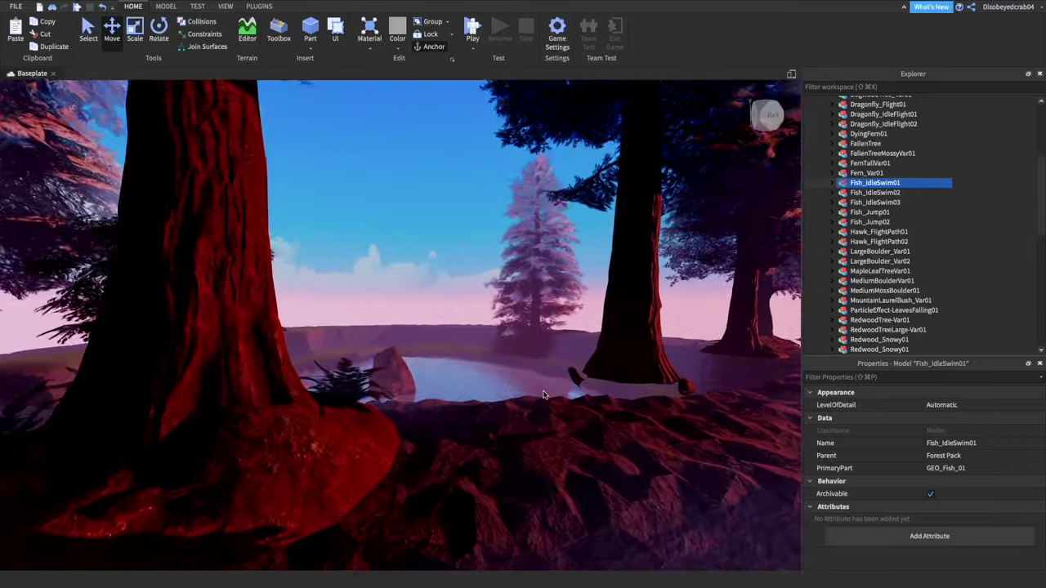
Clear the selection and examine the rock ring, its trees and the low sun from the grass ledge.
{"action": "left_click", "coordinate": [543, 395]}
{"action": "key", "text": "w"}
{"action": "right_click_drag", "start_coordinate": [542, 401], "coordinate": [542, 406]}
{"action": "key", "text": "s"}
{"action": "key", "text": "w"}
{"action": "right_click_drag", "start_coordinate": [520, 369], "coordinate": [516, 361]}
{"action": "key", "text": "w"}
{"action": "key", "text": "s"}
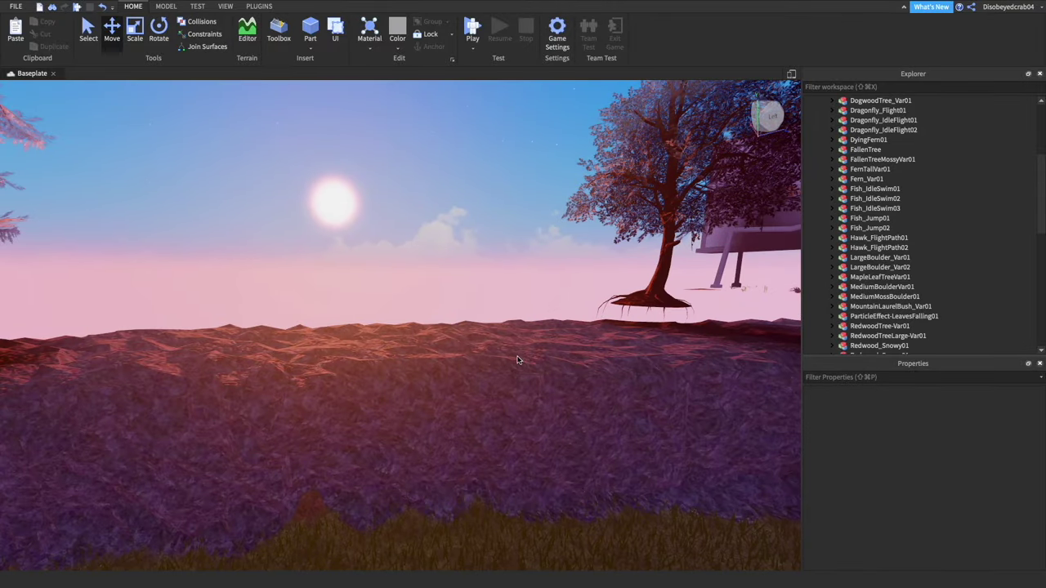